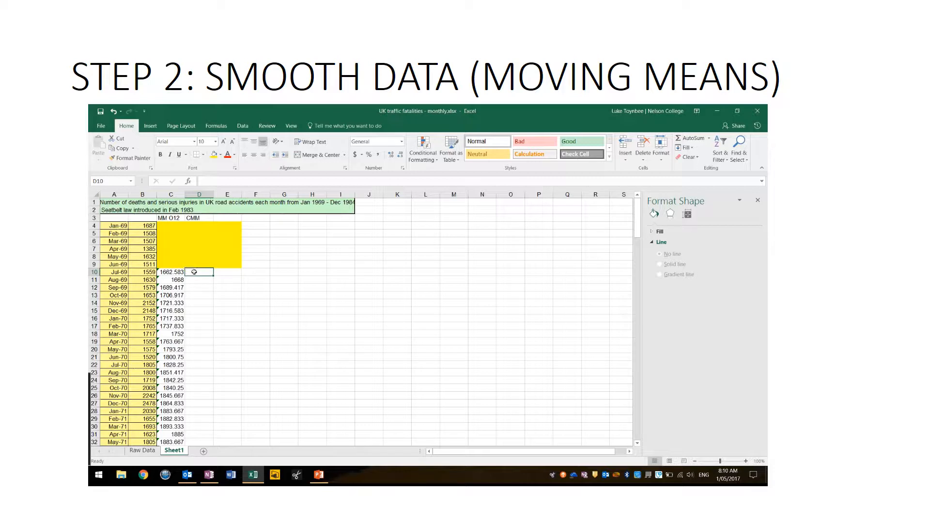
Enter =AVERAGE(C10:C11) in cell D10 under CMM and fill the formula down the column to D189.
text(=aver)
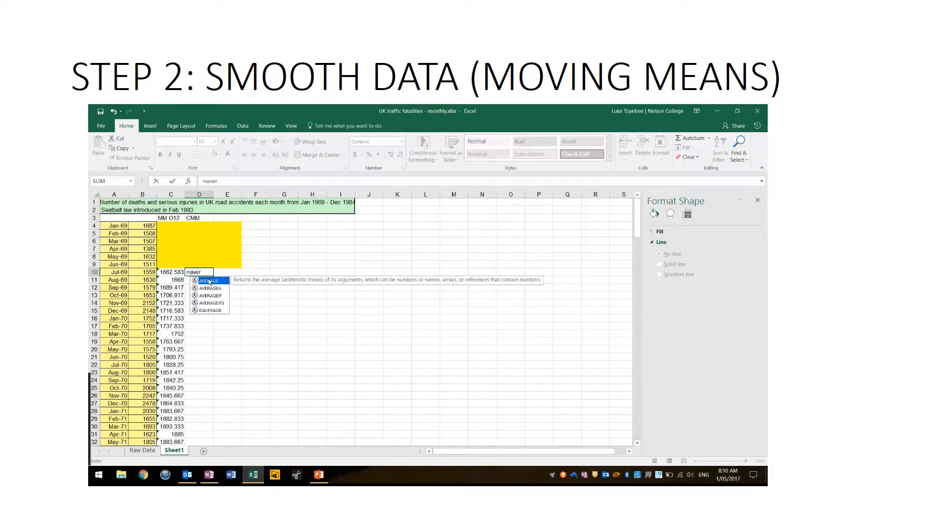
double_click(209, 281)
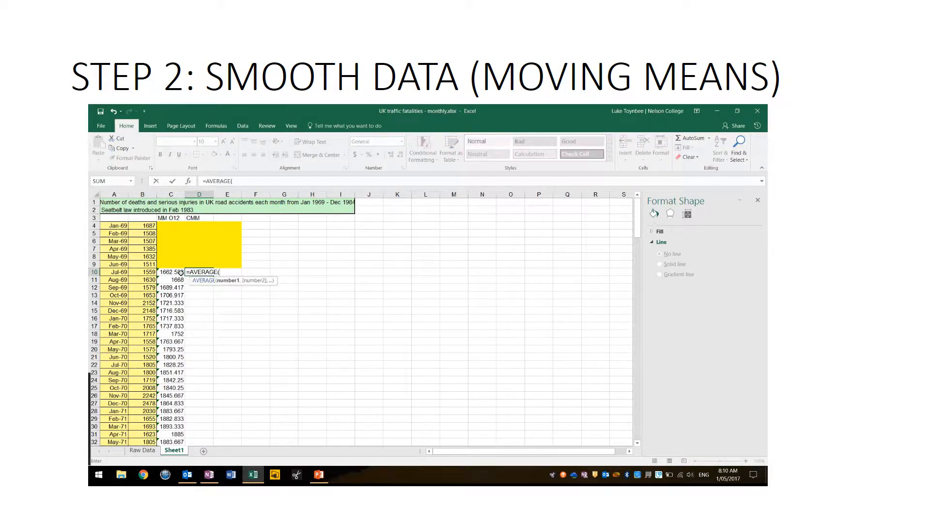
drag(174, 272, 176, 277)
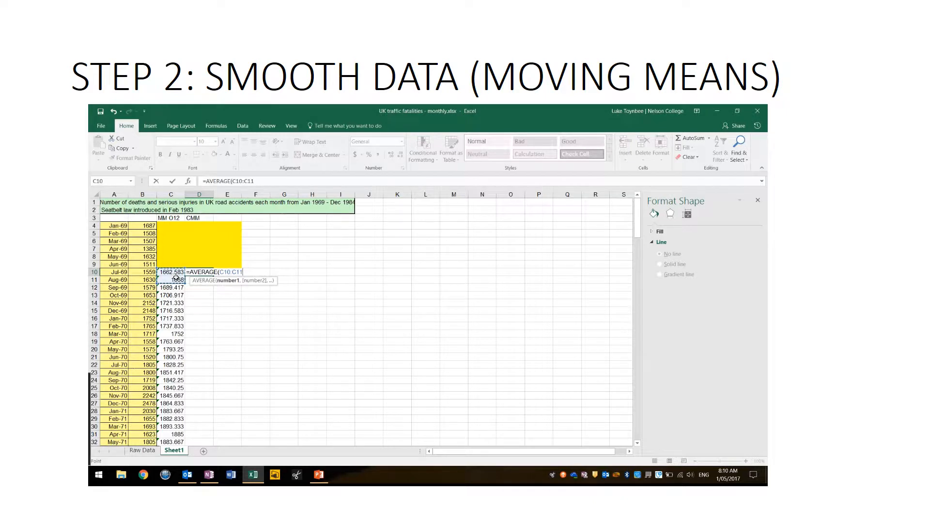
key(Return)
click(199, 272)
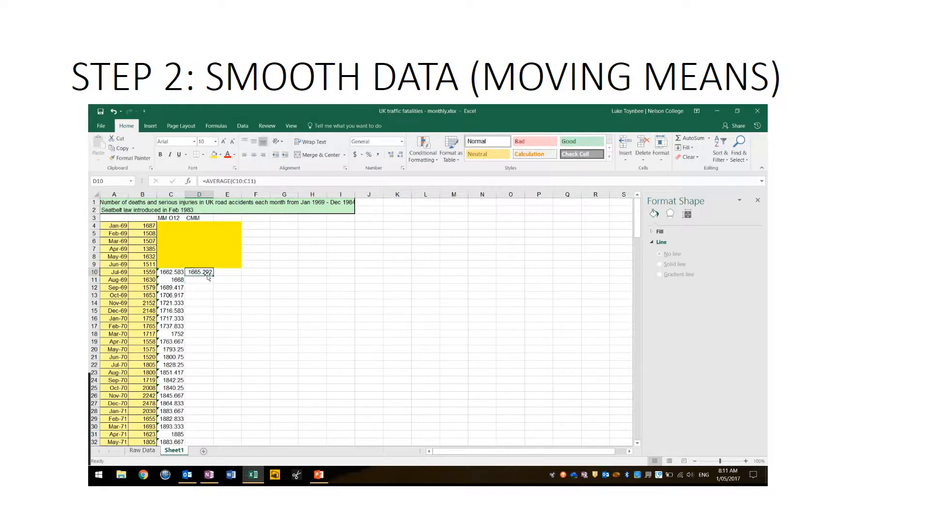
drag(213, 276, 211, 422)
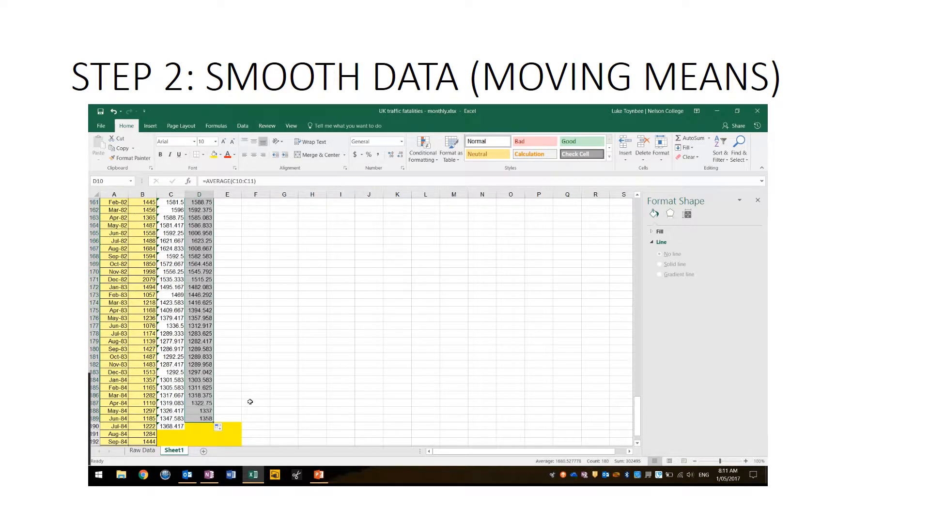
Check which cells the formula in the last filled CMM cell, D189, averages.
scroll(249, 402, down, 4)
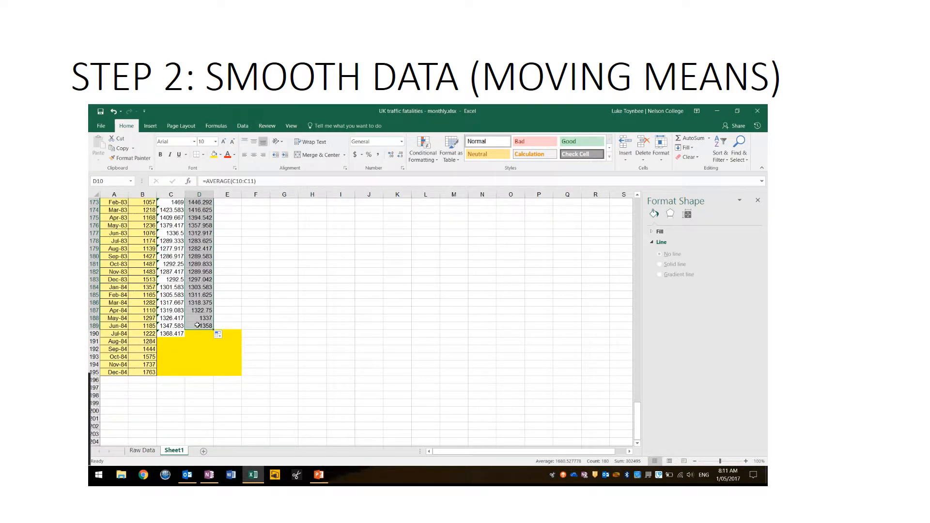
click(198, 326)
double_click(196, 326)
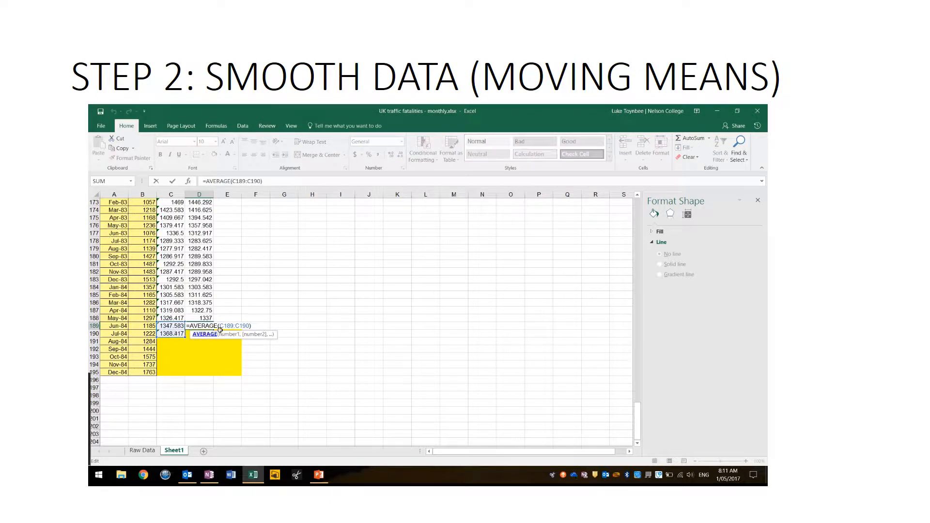
key(Return)
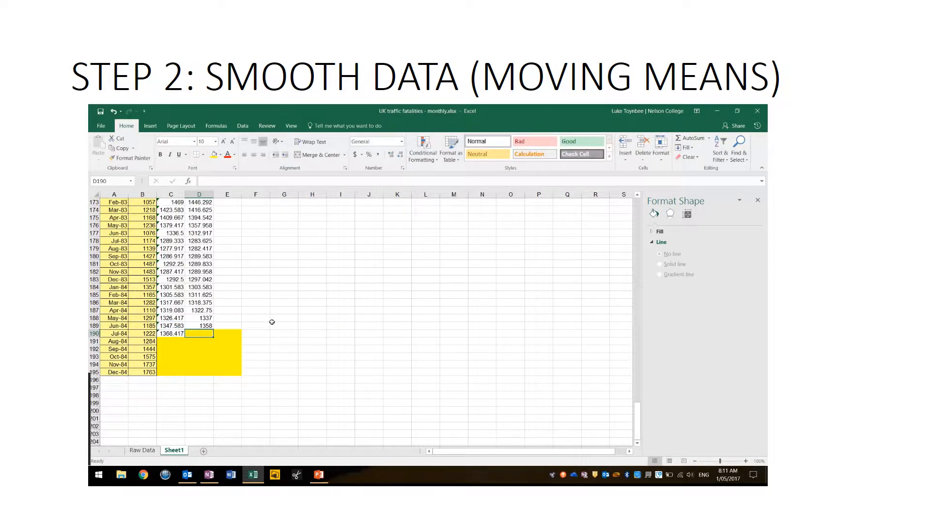
Insert a 2-D line chart with markers from the dates and raw data in A4:B195 plus the CMM range D4:D195.
scroll(272, 321, up, 20)
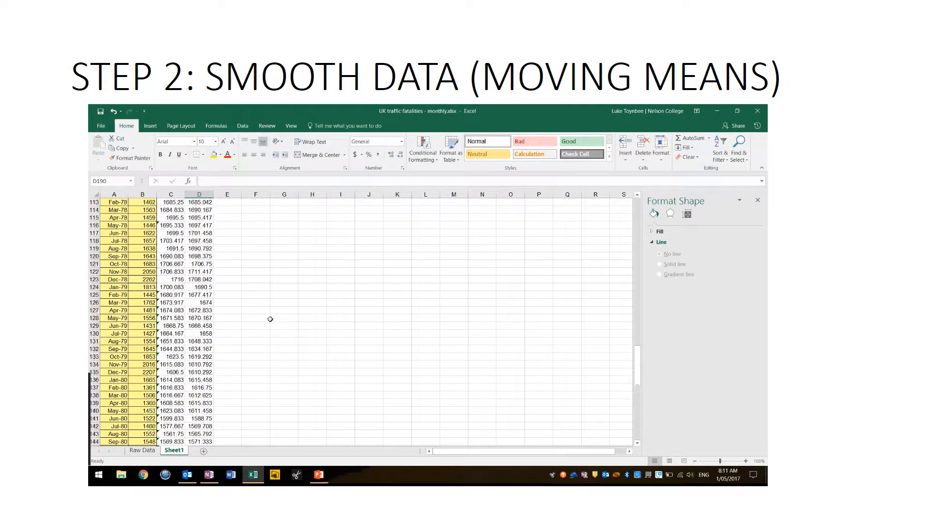
scroll(270, 314, up, 20)
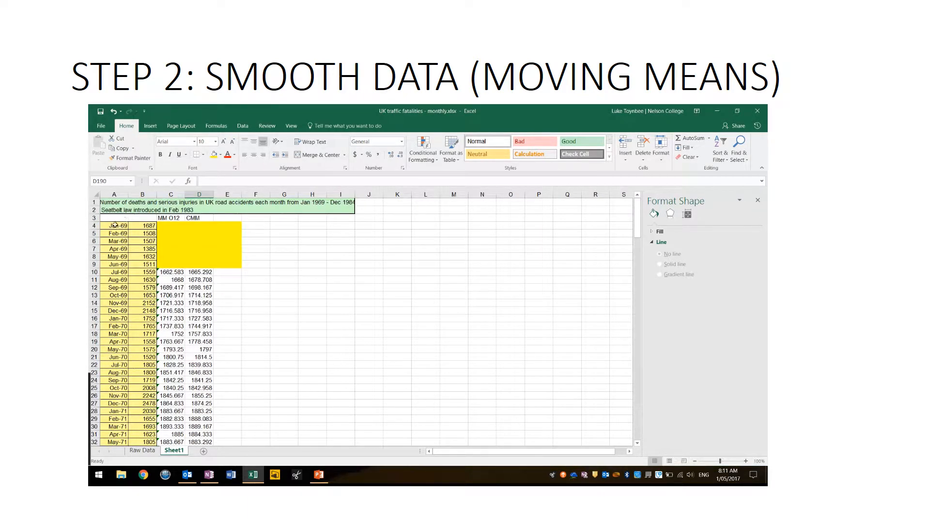
drag(113, 226, 139, 226)
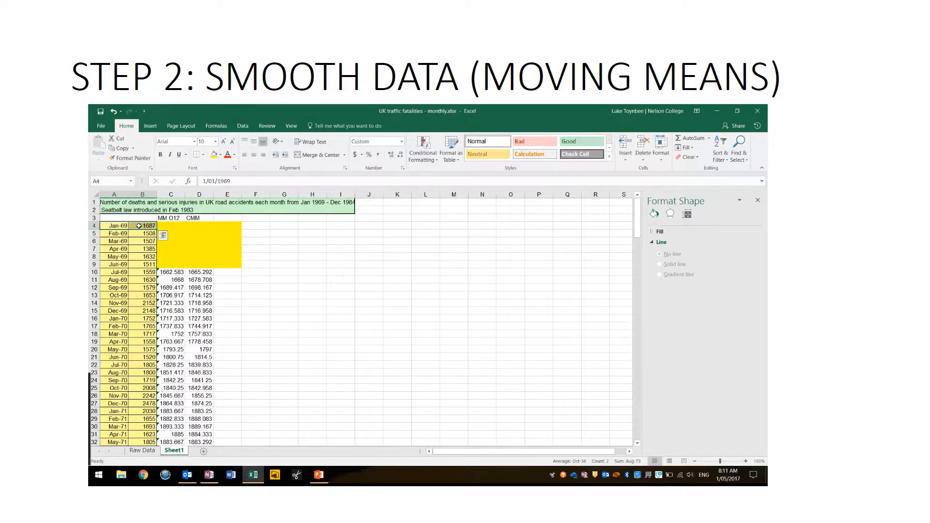
key(shift+Down)
key(shift+Down)
key(shift+Down)
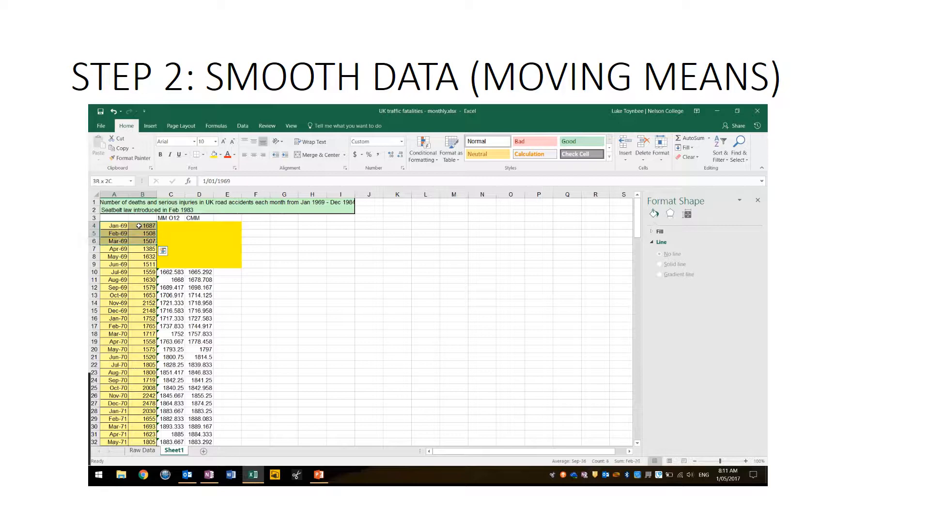
key(ctrl+shift+Down)
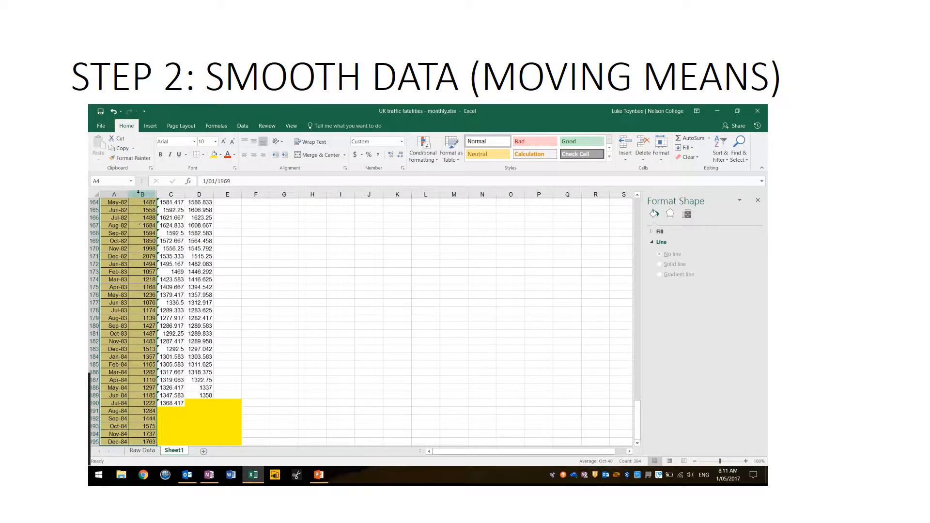
scroll(154, 192, up, 20)
scroll(200, 230, up, 20)
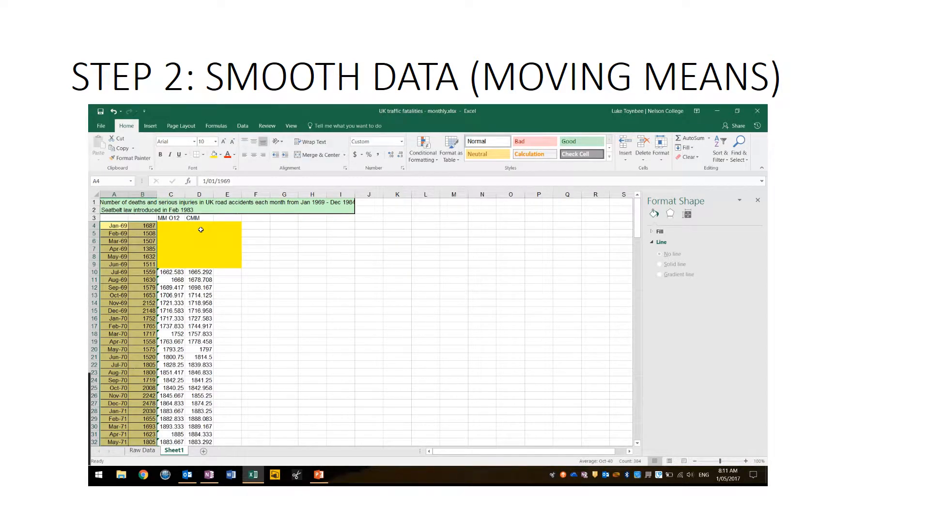
drag(198, 224, 197, 272)
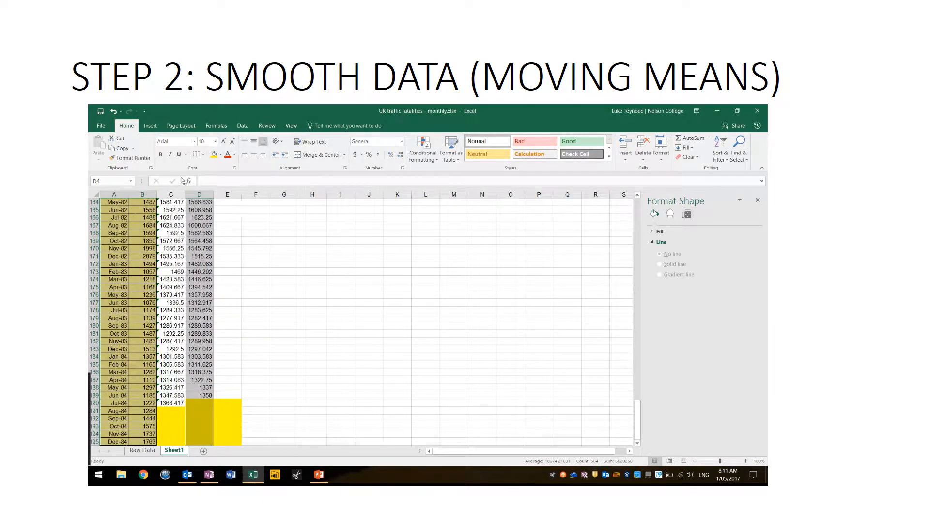
click(150, 126)
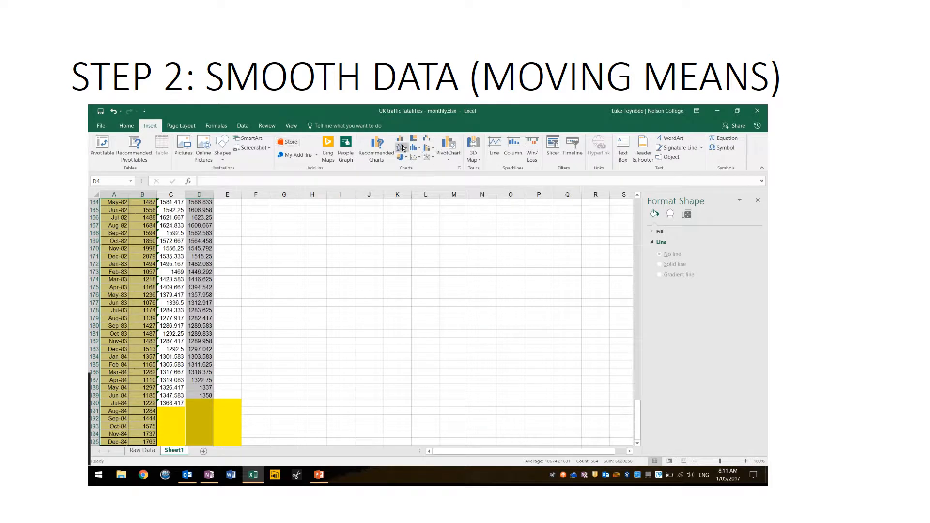
click(402, 147)
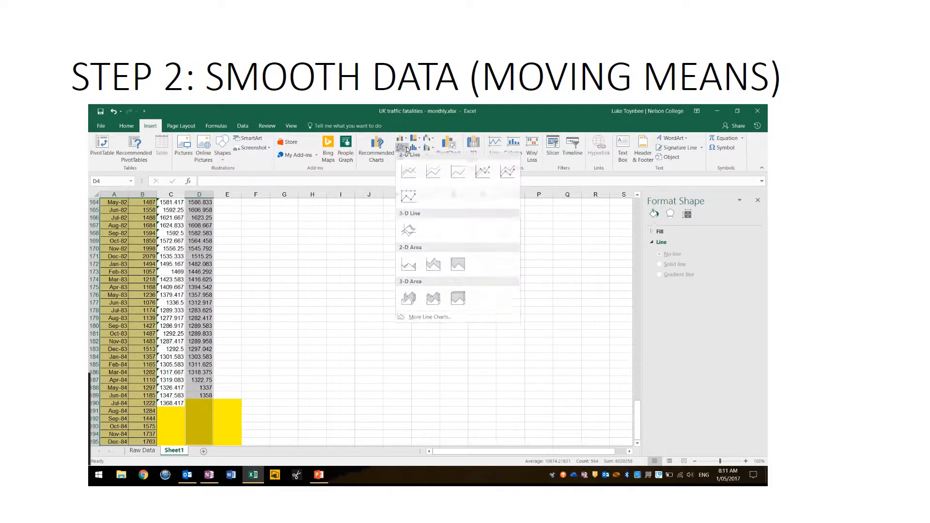
click(481, 178)
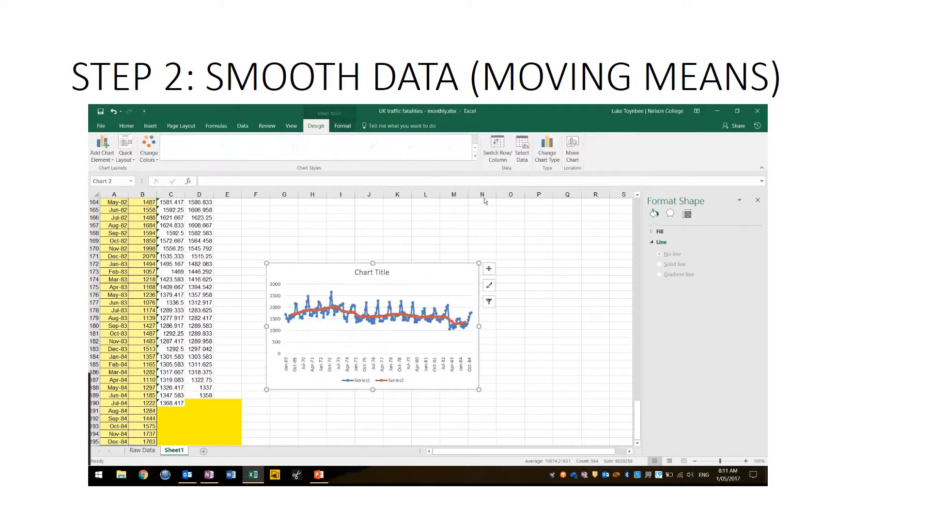
Move the new chart to its own sheet named "Raw and Smooth v Time".
right_click(446, 276)
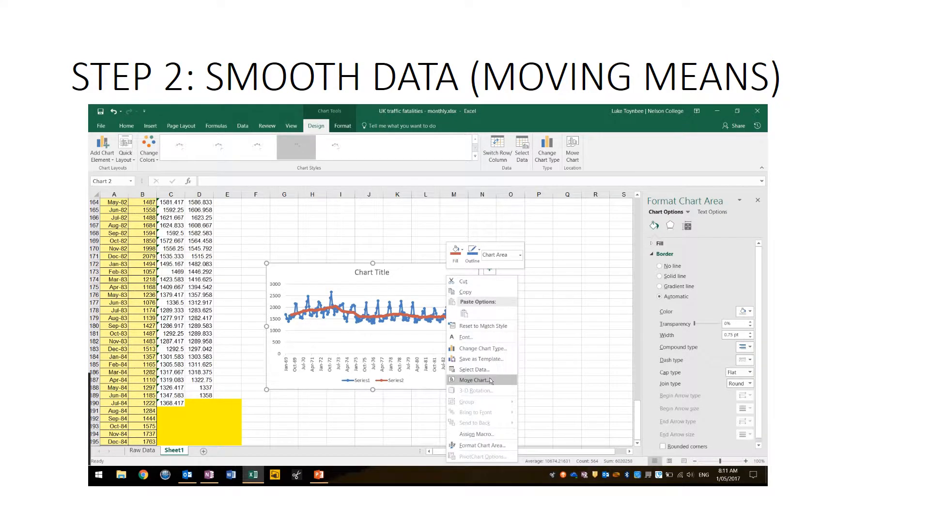
click(474, 380)
click(424, 364)
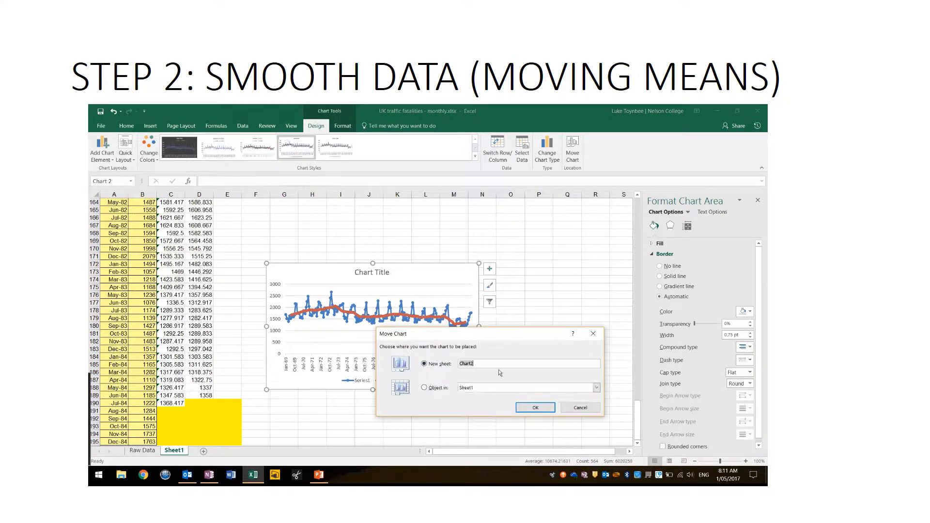
text(Raw and Smooth v Time)
click(533, 408)
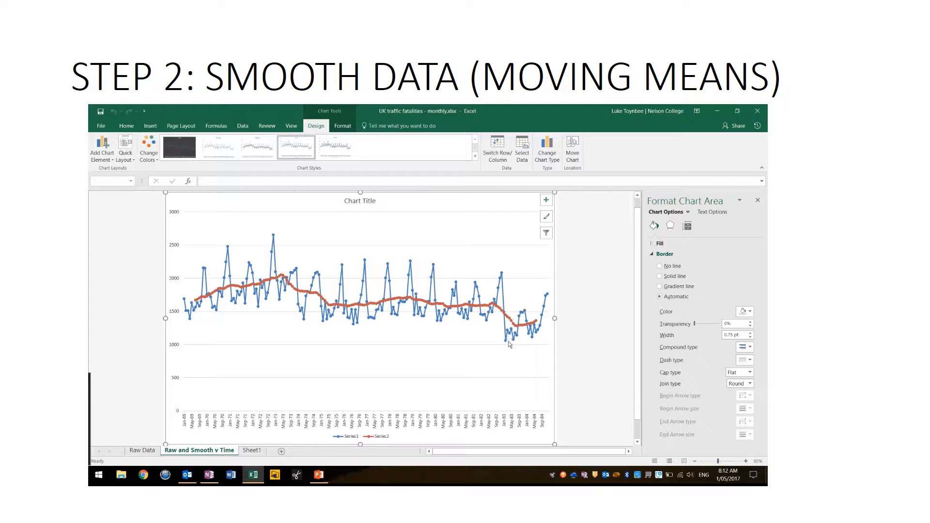
Inspect the February 1983 point on the chart, return to the top of Sheet1 and select cell E3.
mouse_move(506, 344)
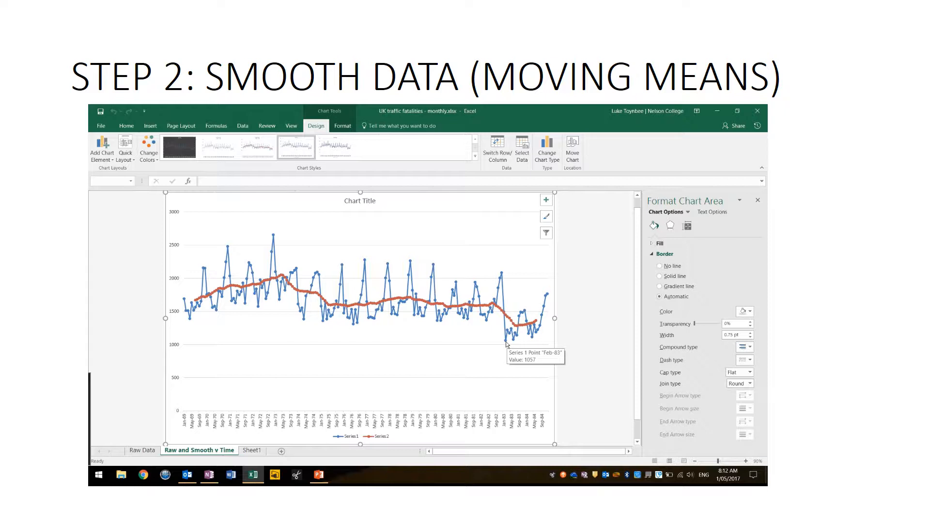
click(251, 450)
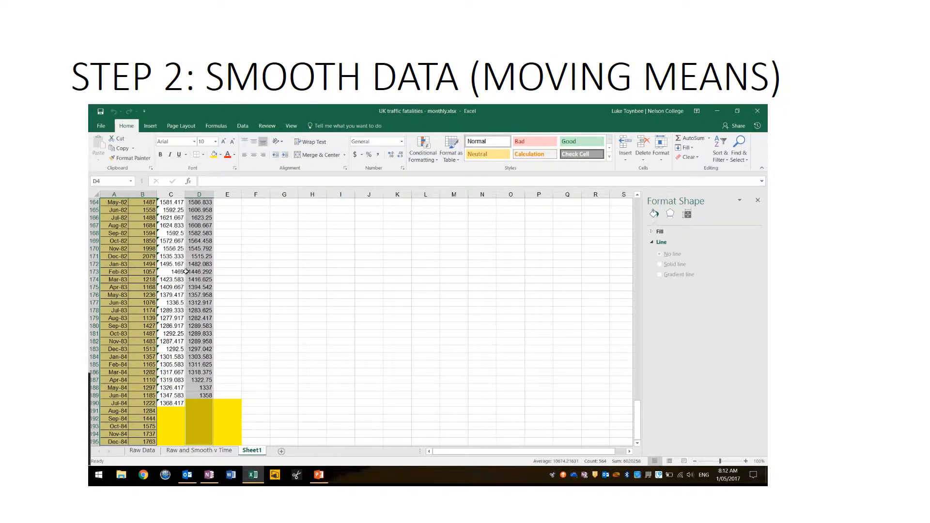
key(Home)
key(Up)
key(Up)
key(Up)
key(Down)
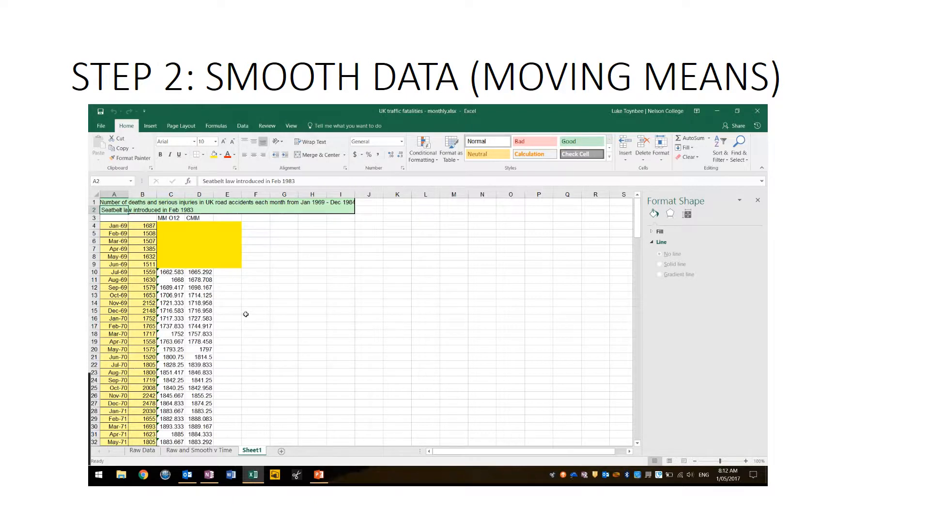
click(224, 223)
click(221, 218)
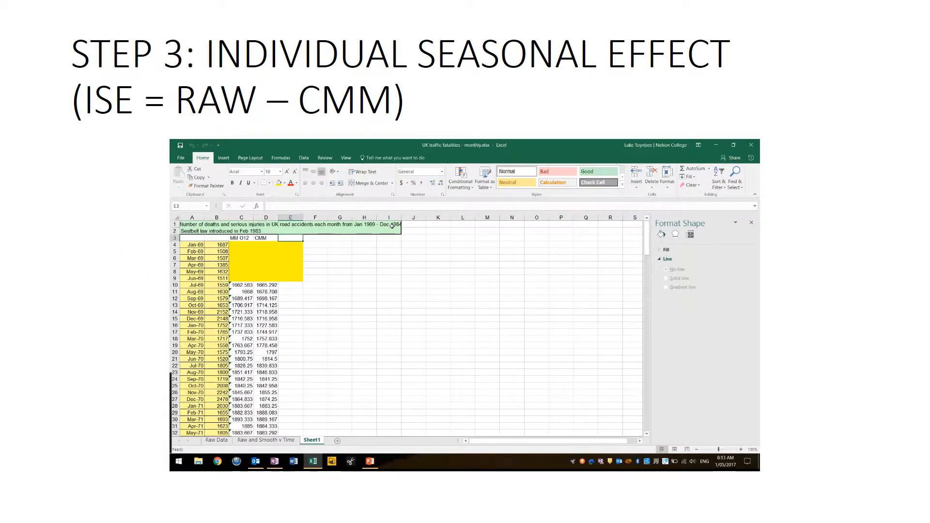
Compare the raw data peaks with the smoothed line on the Raw and Smooth v Time chart.
click(265, 439)
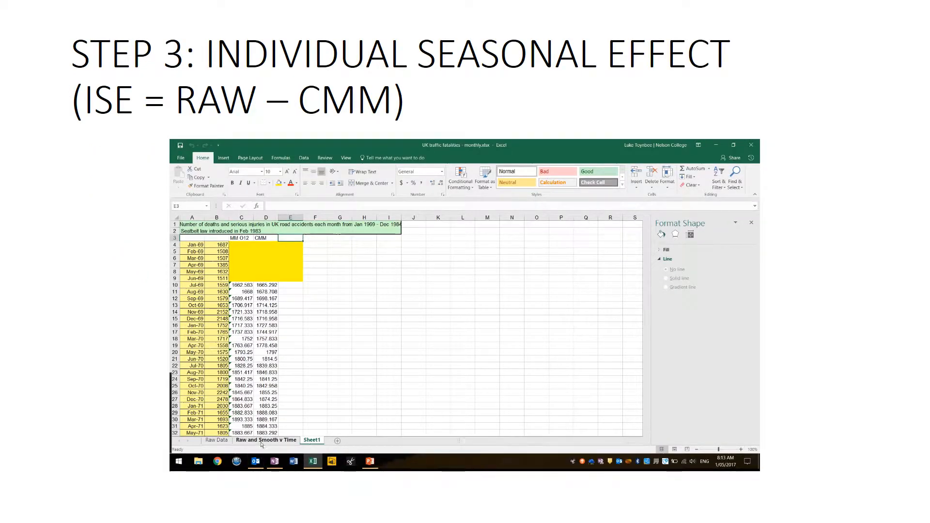
click(310, 346)
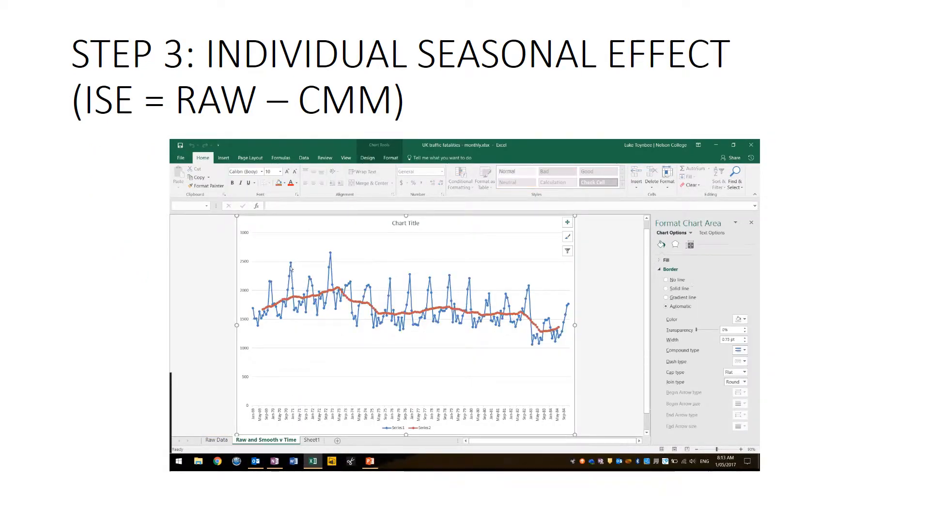
mouse_move(291, 265)
mouse_move(390, 317)
Add the column heading "ISE" in cell E3 of Sheet1.
click(311, 441)
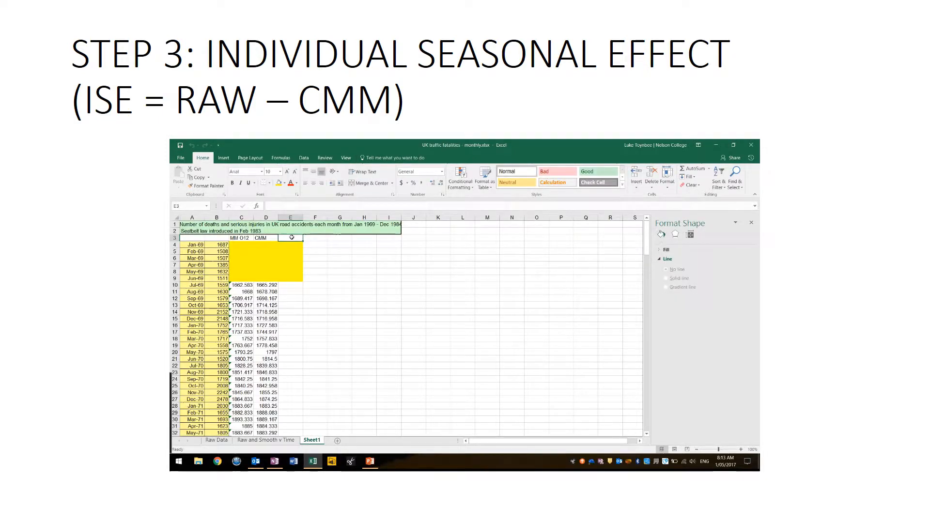
text(I)
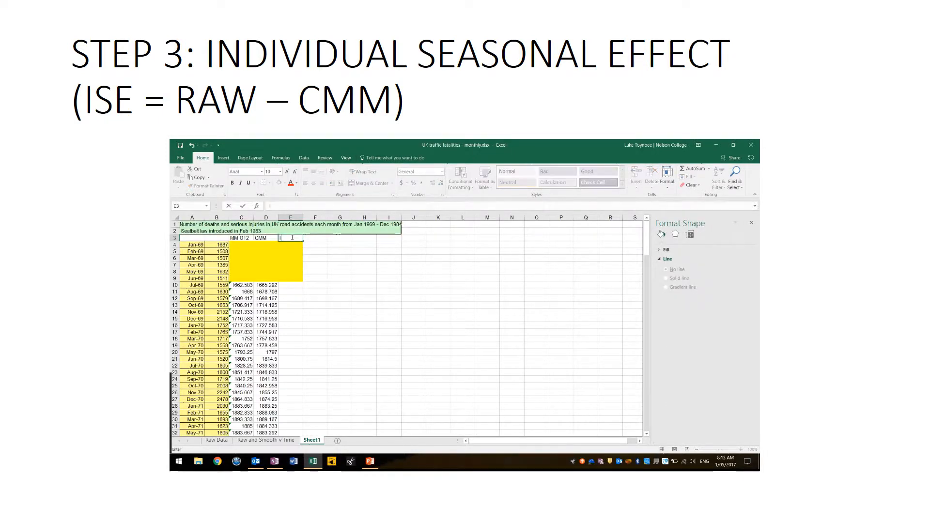
text(SE)
Enter =B10-D10 in cell E10 under ISE and fill the formula down to E12.
click(292, 284)
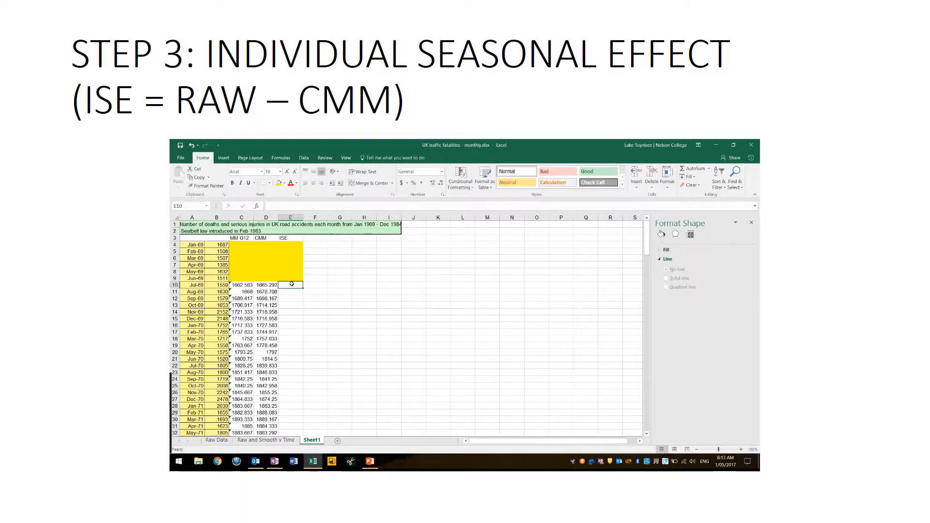
click(213, 284)
text(-)
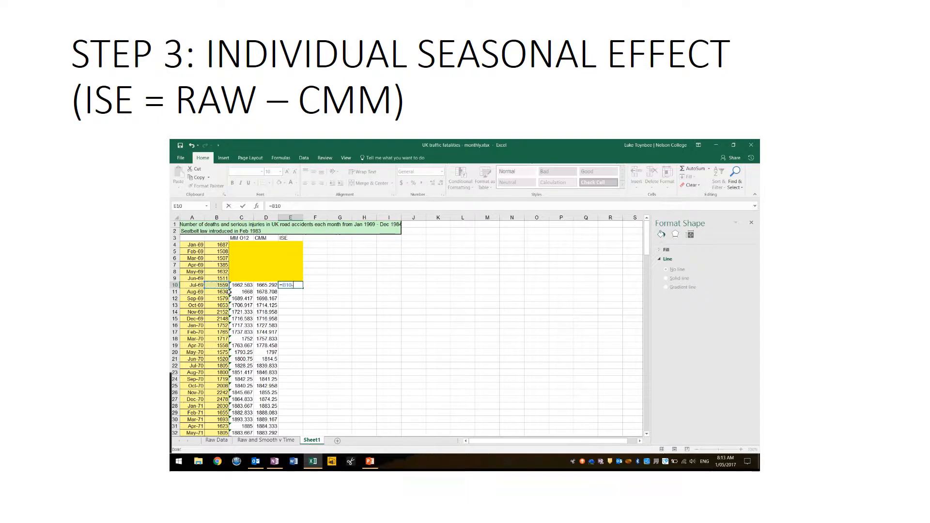
click(261, 285)
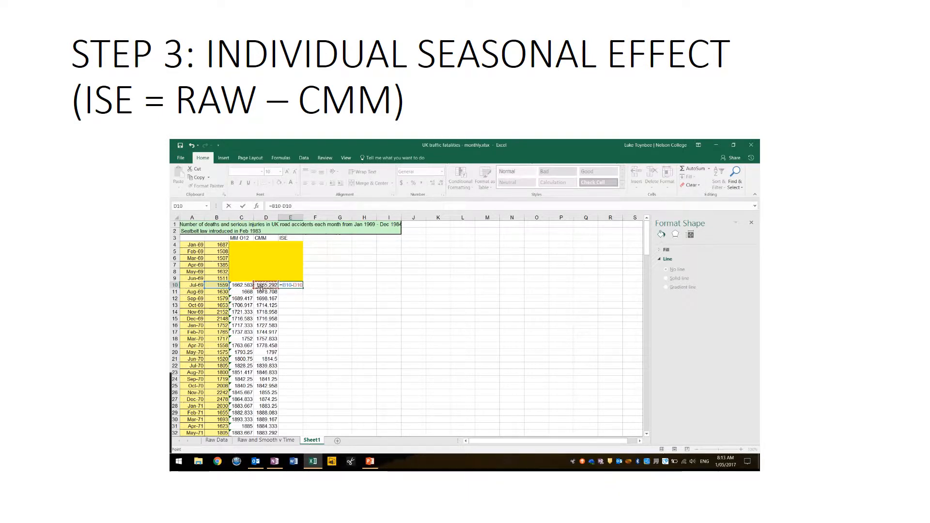
key(Return)
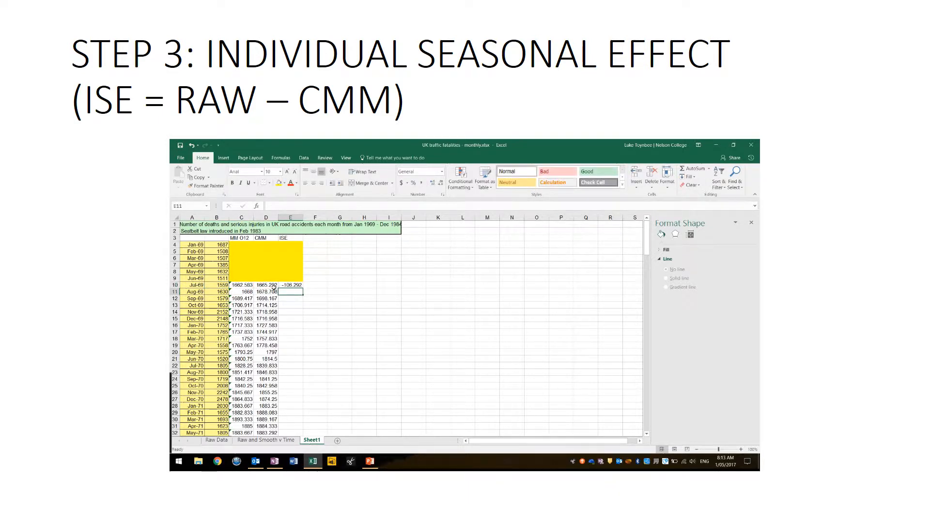
click(292, 286)
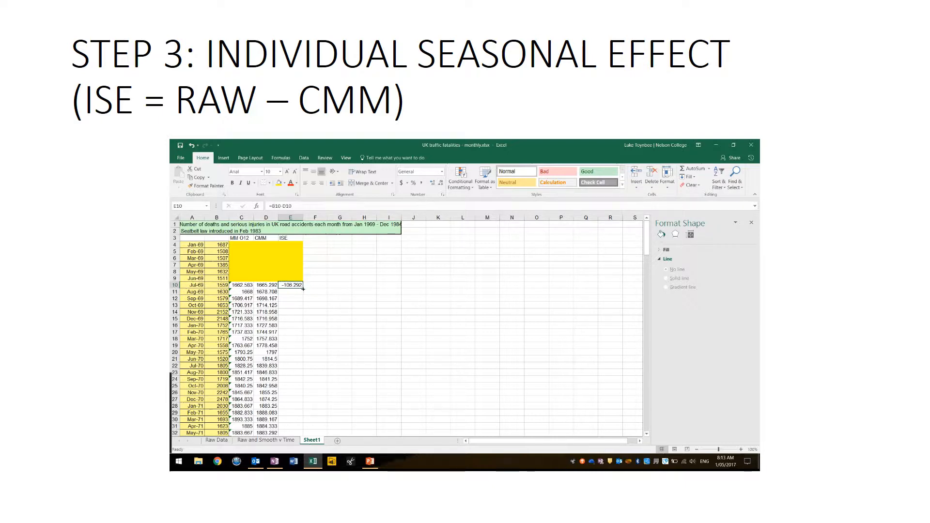
drag(303, 289, 303, 300)
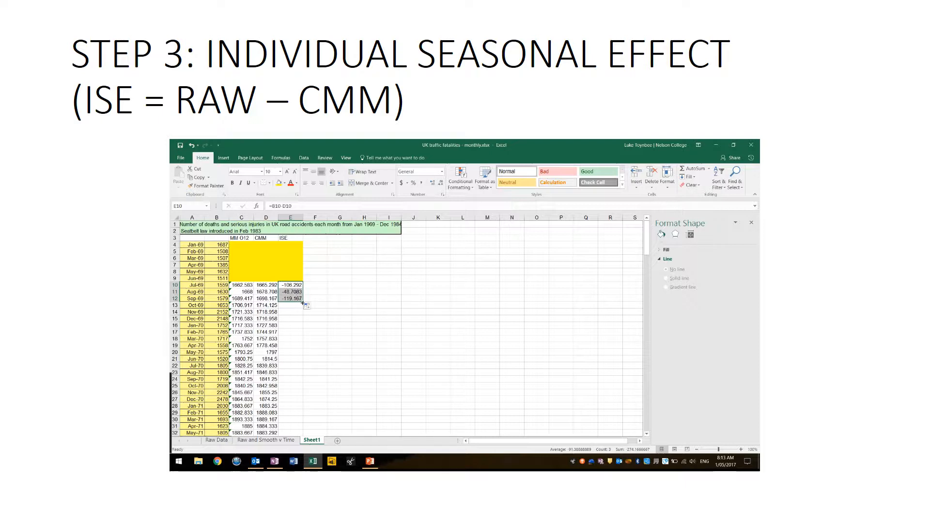
Extend the ISE formula from E12 down column E to the June 1984 row, E189.
drag(303, 301, 294, 411)
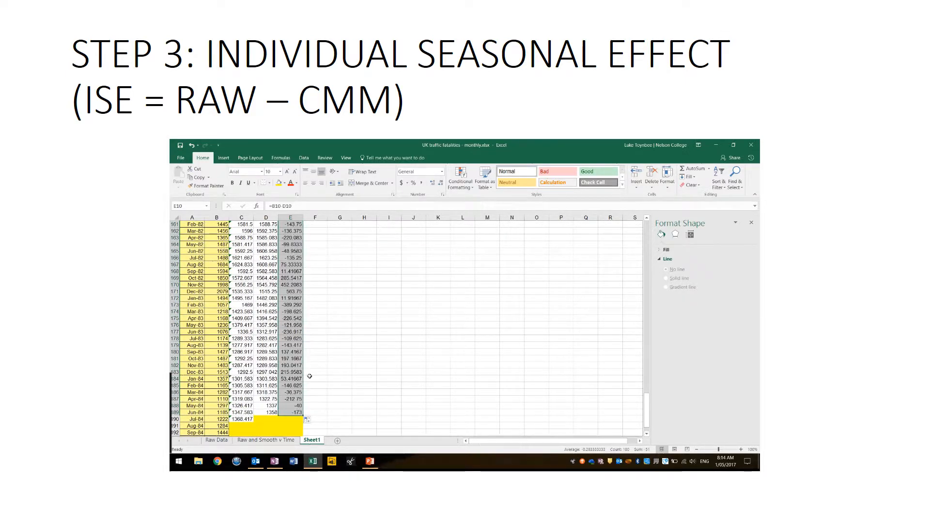
scroll(309, 377, up, 20)
scroll(310, 357, up, 20)
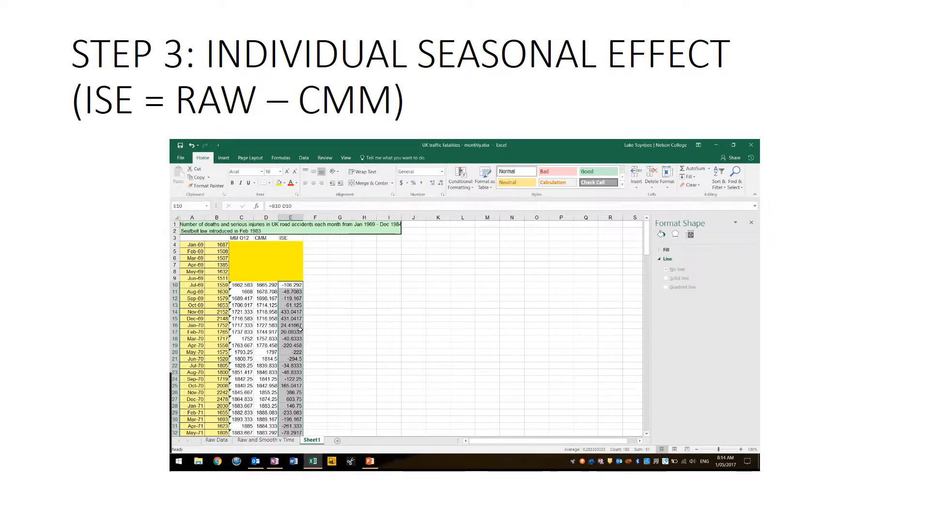
click(314, 286)
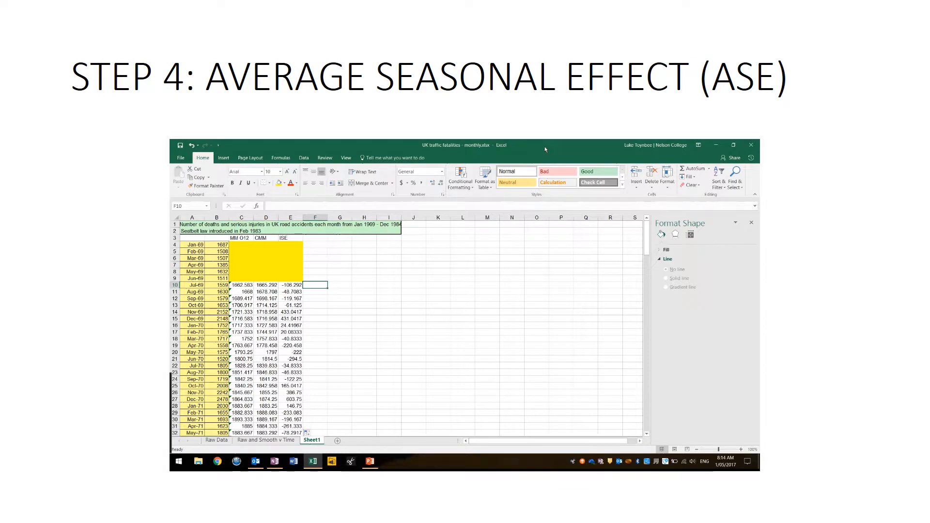
Add the column heading "ASE" in cell F3.
click(321, 239)
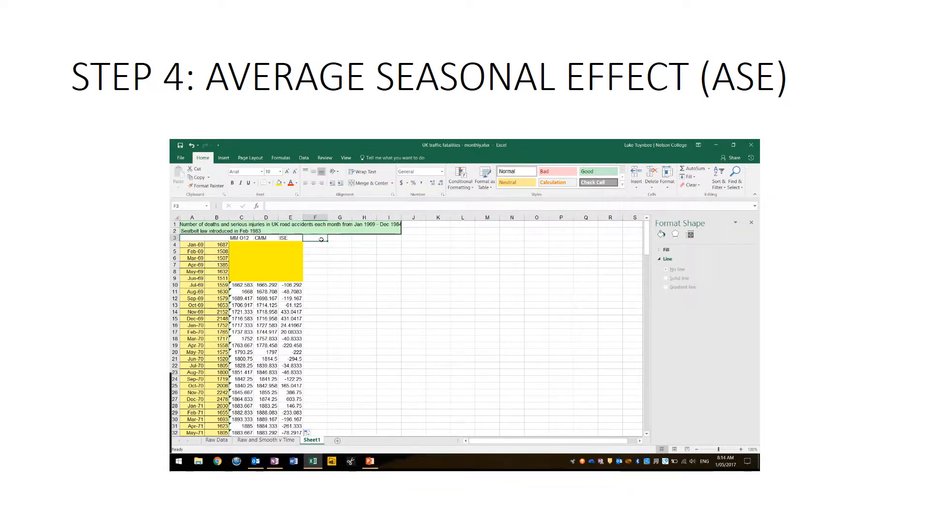
text(ASE)
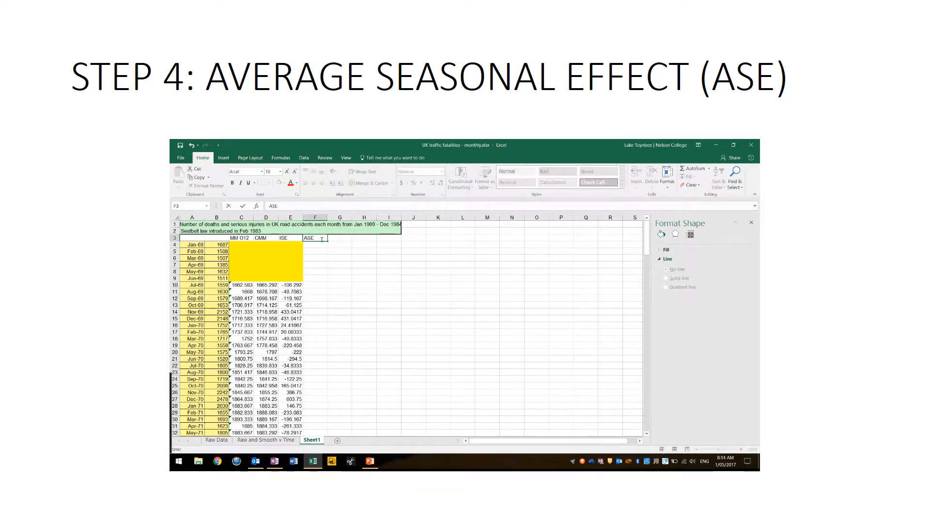
click(292, 285)
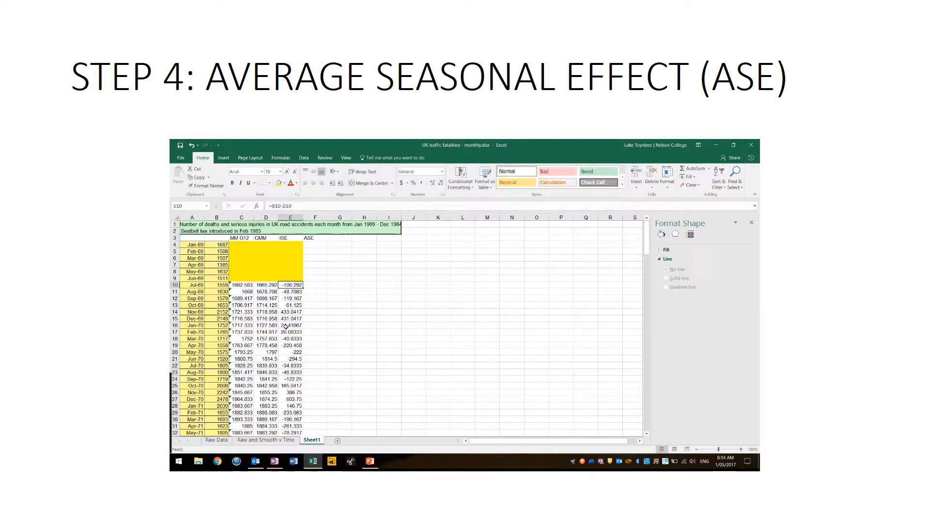
click(291, 367)
Enter "ASE" in cell N2 and the description "Average of all the individual Seasonal effect" in cell O2.
click(510, 234)
text(ASE)
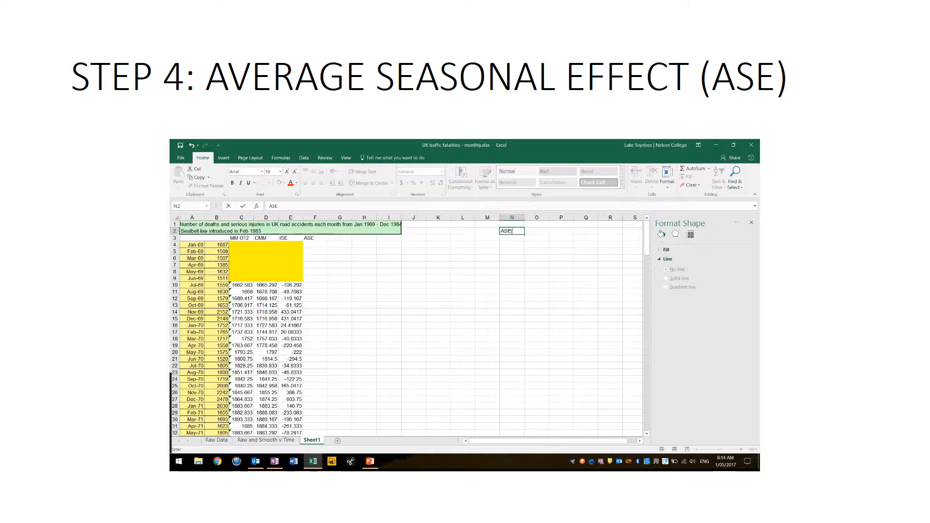
key(Tab)
text(Av)
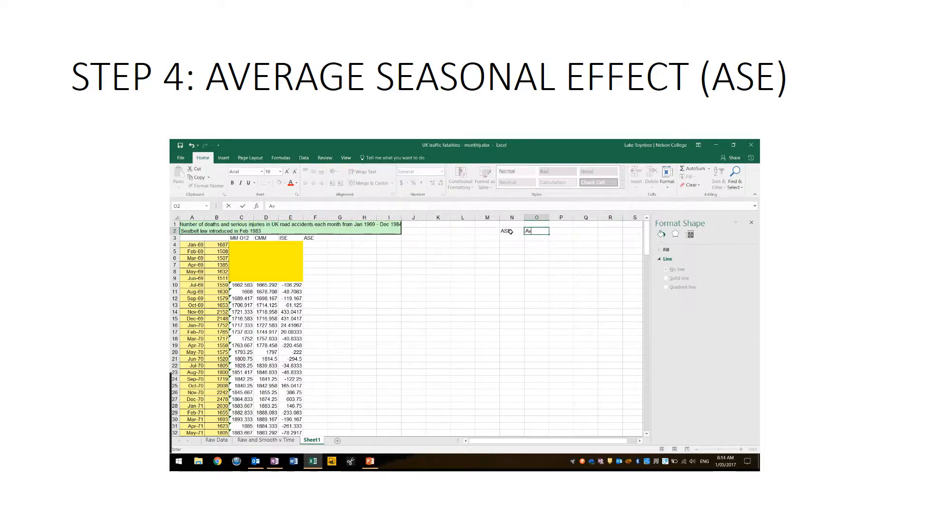
text(erage of all the individual)
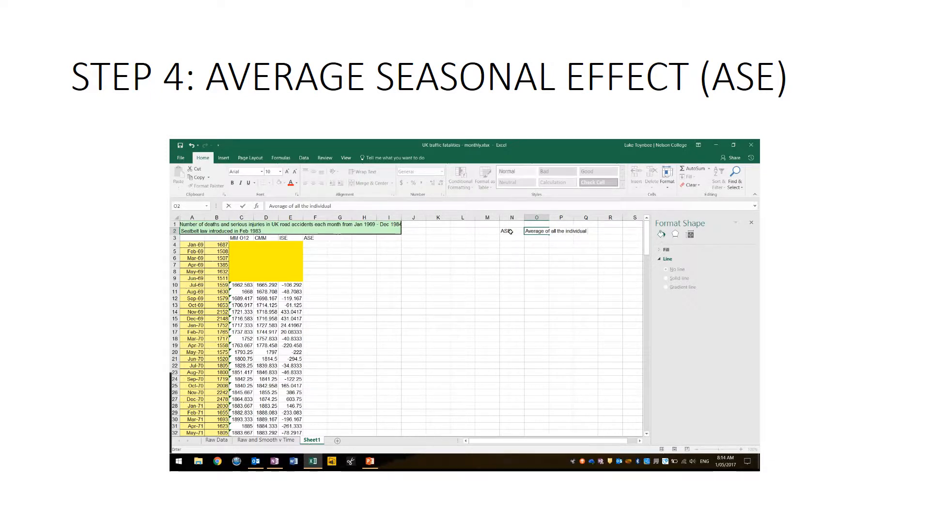
text(sonal effect)
List the months Jan to Dec in cells M3 to M14, entering Jan and Feb and filling the rest down.
click(493, 241)
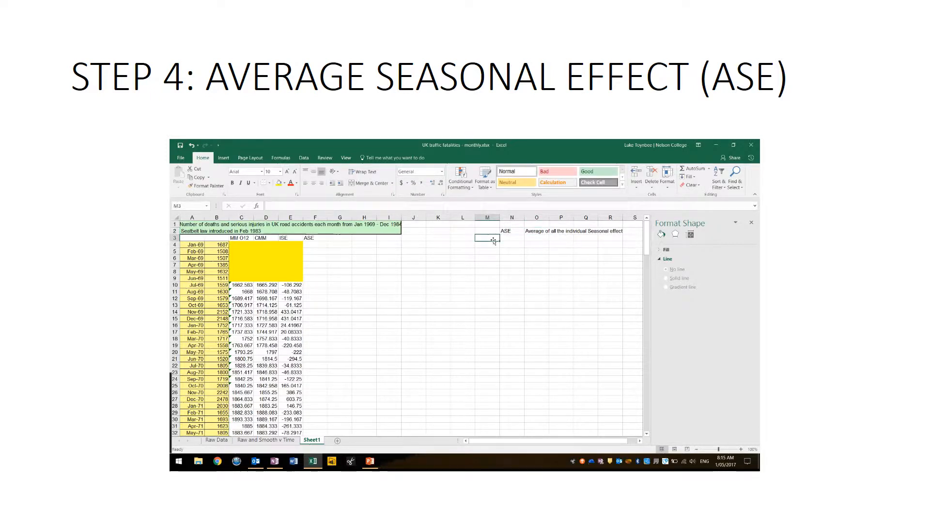
text(Jan)
key(Return)
text(D)
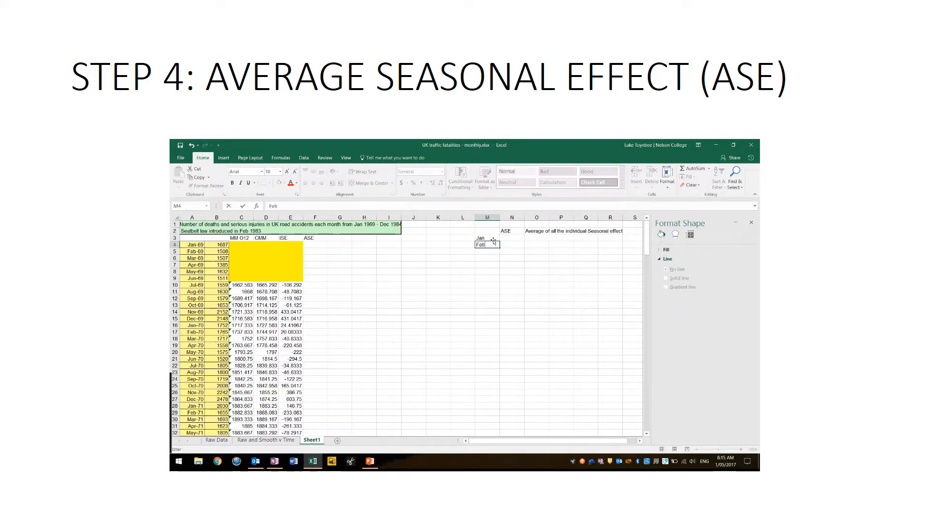
key(Return)
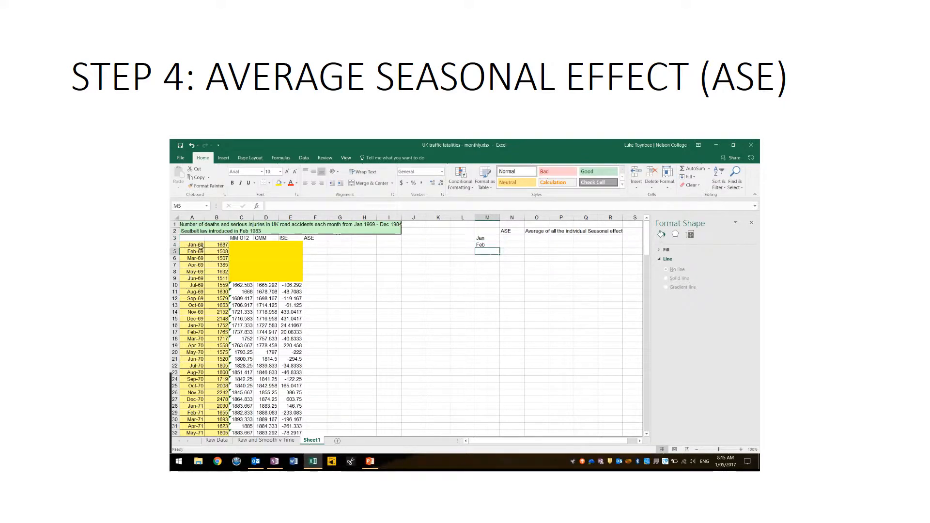
drag(489, 239, 499, 315)
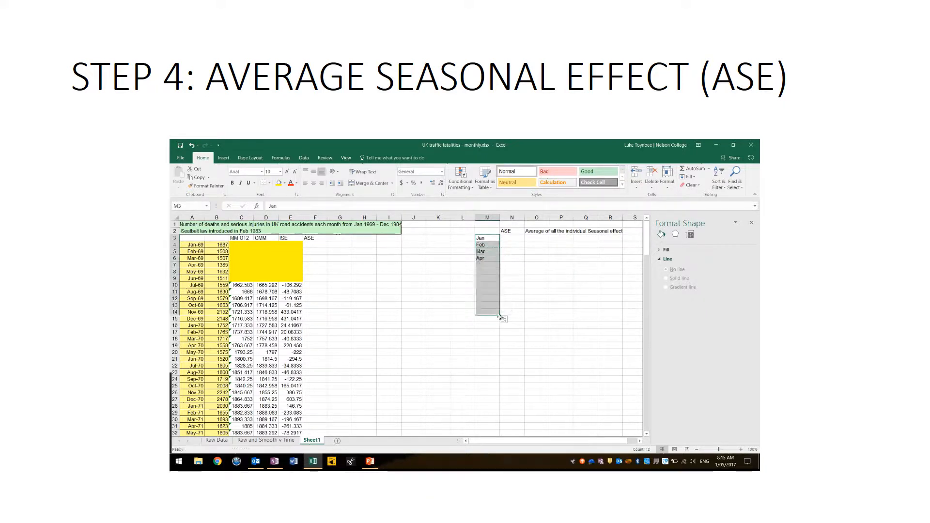
click(557, 299)
Copy all ISE results from E10 downward and paste them as values starting at N9, beside Jul.
click(291, 285)
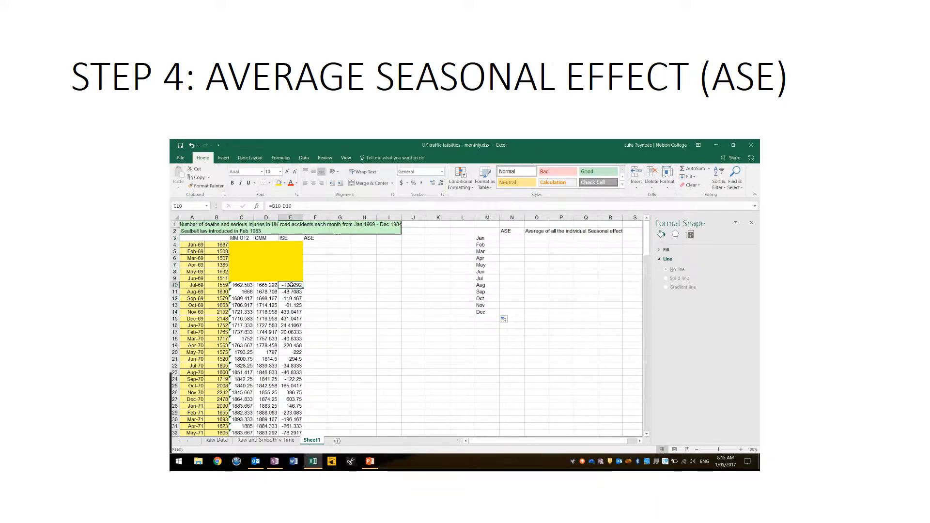
key(ctrl+shift+Down)
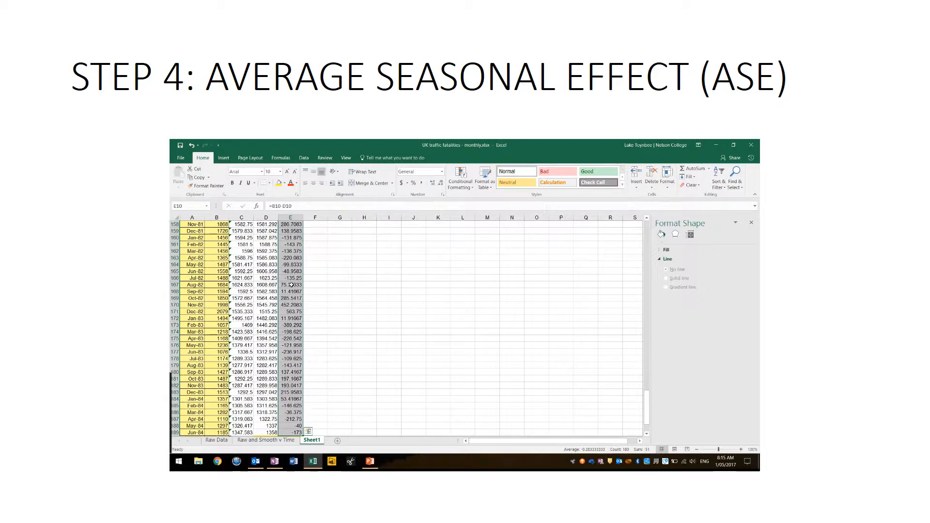
key(ctrl+c)
scroll(327, 257, up, 10)
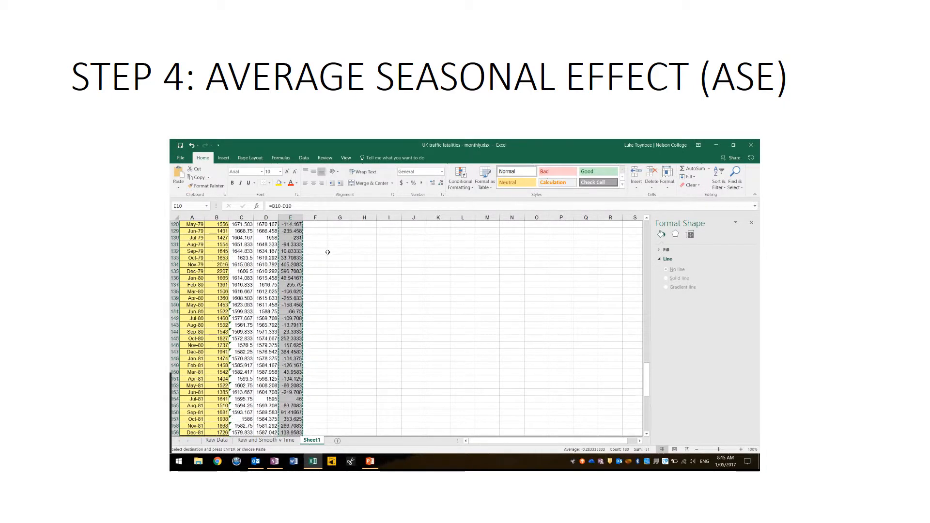
scroll(327, 251, up, 2)
right_click(293, 250)
click(300, 264)
scroll(299, 263, up, 12)
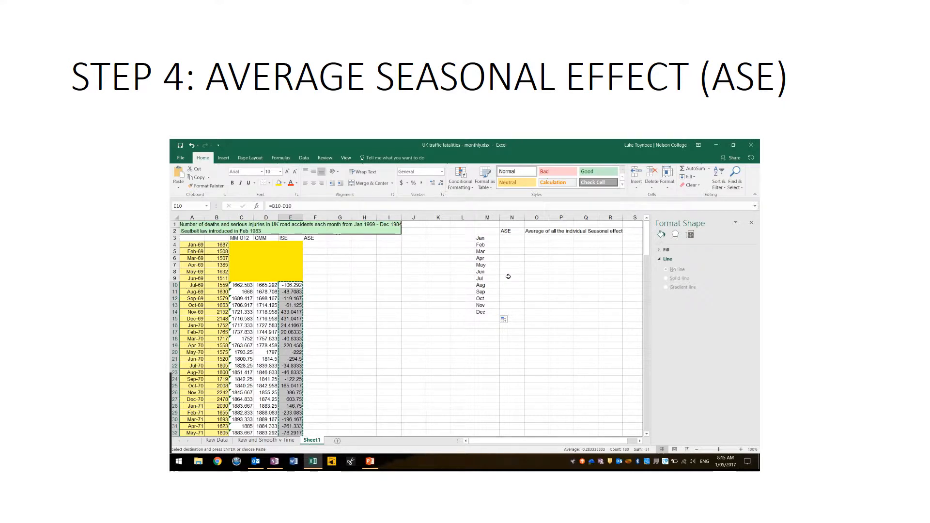
click(509, 276)
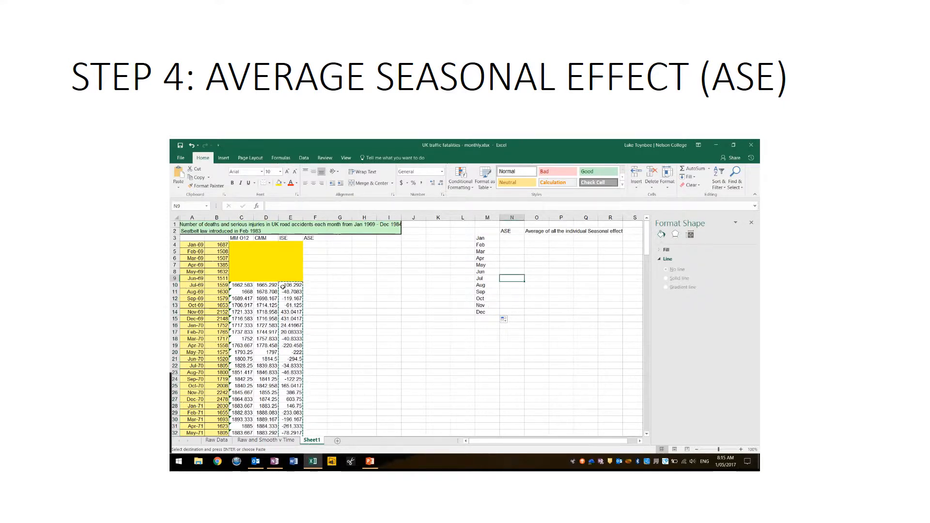
right_click(509, 286)
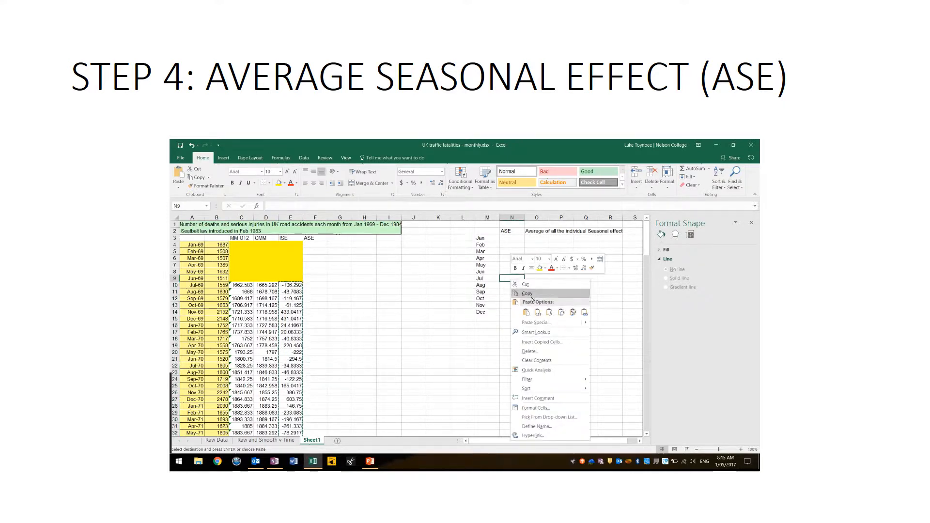
click(537, 312)
click(537, 312)
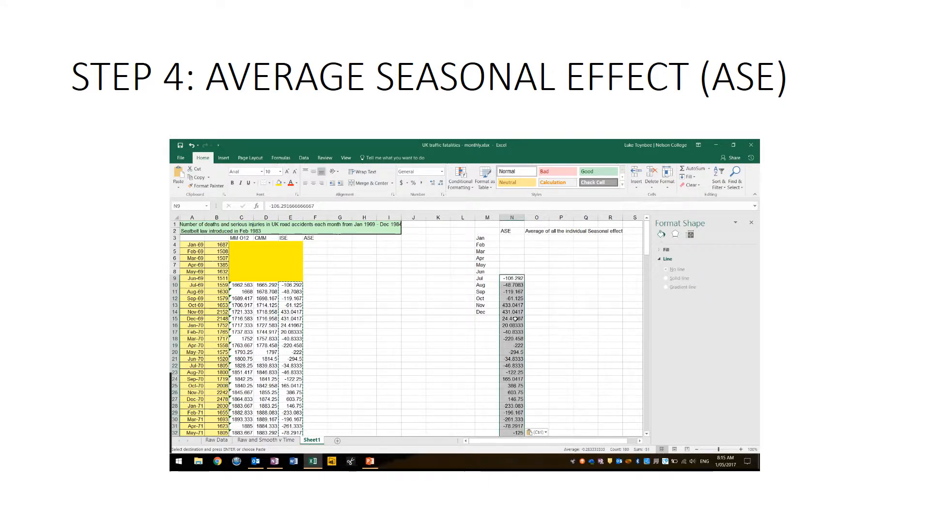
Move the pasted values from N15 downward to column O, starting at O3 beside Jan.
click(515, 318)
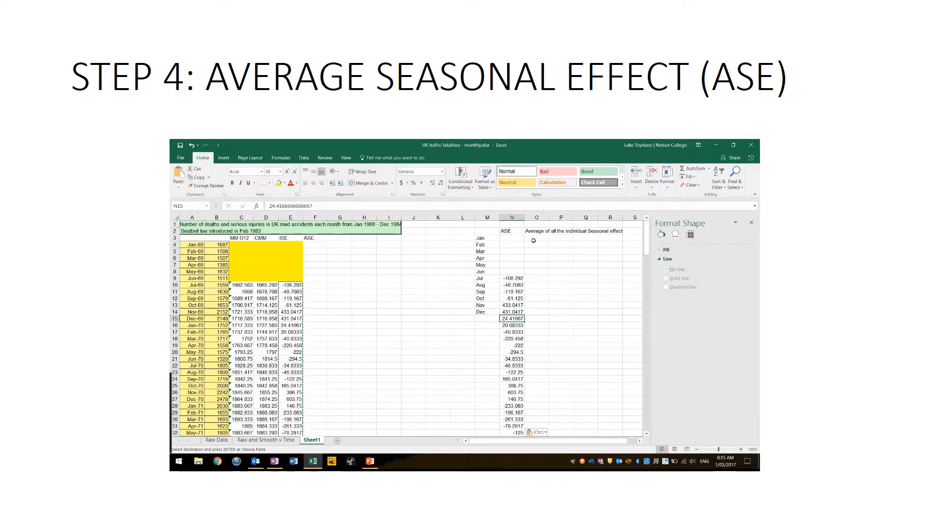
key(ctrl+shift+Down)
scroll(533, 240, up, 20)
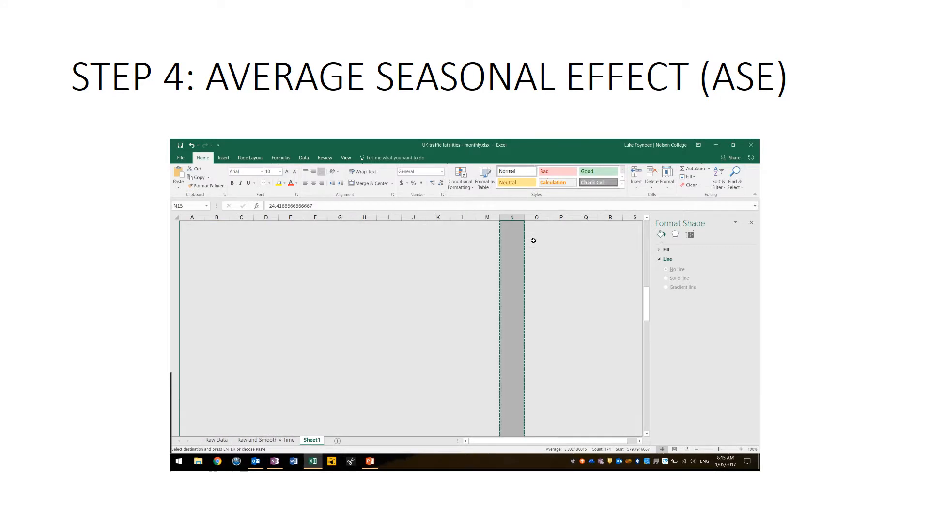
click(533, 239)
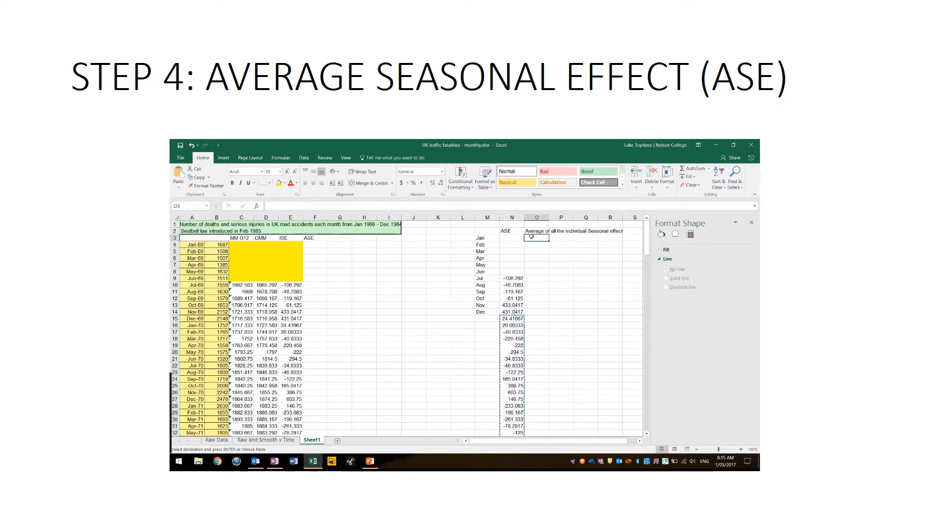
key(Return)
Move the values below the Dec row in column O, from O15 downward, to P3.
click(539, 318)
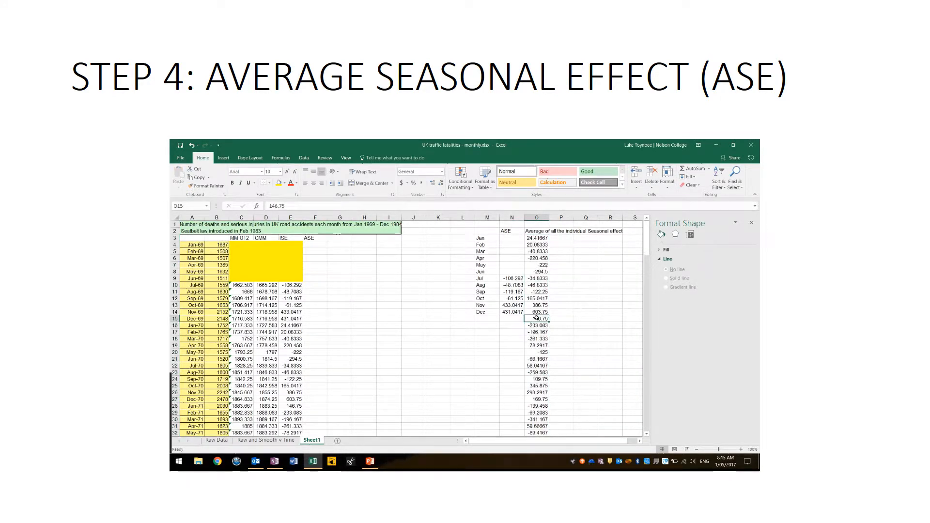
key(ctrl+shift+Down)
key(ctrl+c)
scroll(536, 317, up, 10)
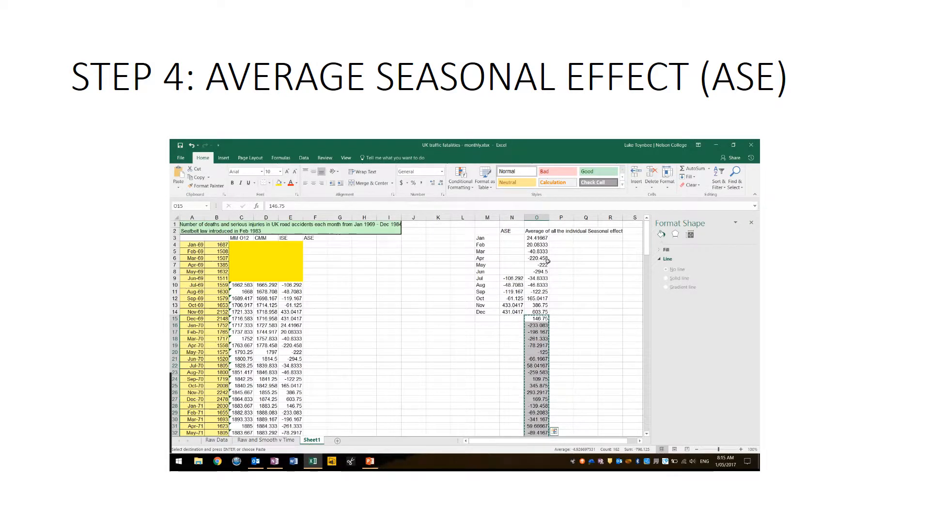
click(563, 238)
key(Return)
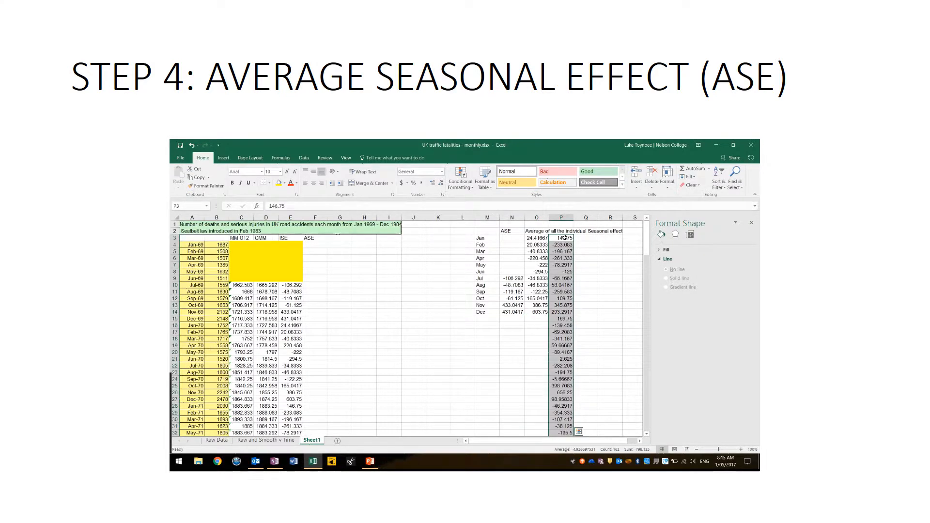
Move the values from P15 downward to column Q, starting at Q3.
click(563, 318)
key(ctrl+shift+Down)
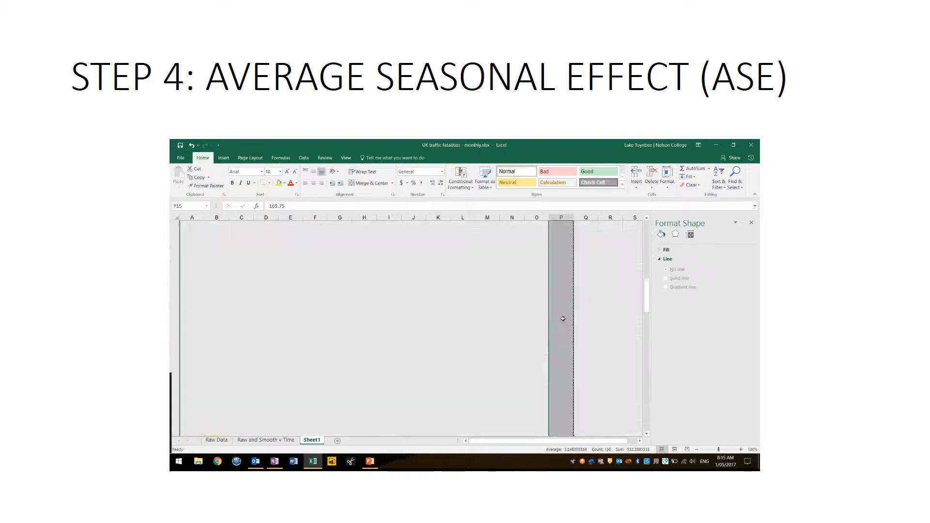
scroll(563, 318, up, 10)
key(ctrl+c)
click(583, 236)
key(Return)
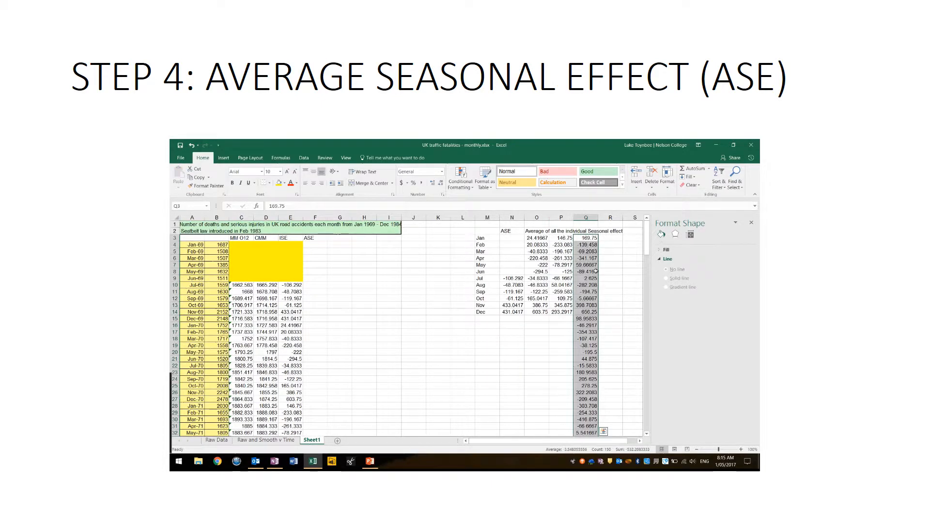
Move the values from Q15 downward to column R, starting at R3.
click(582, 319)
key(ctrl+shift+Down)
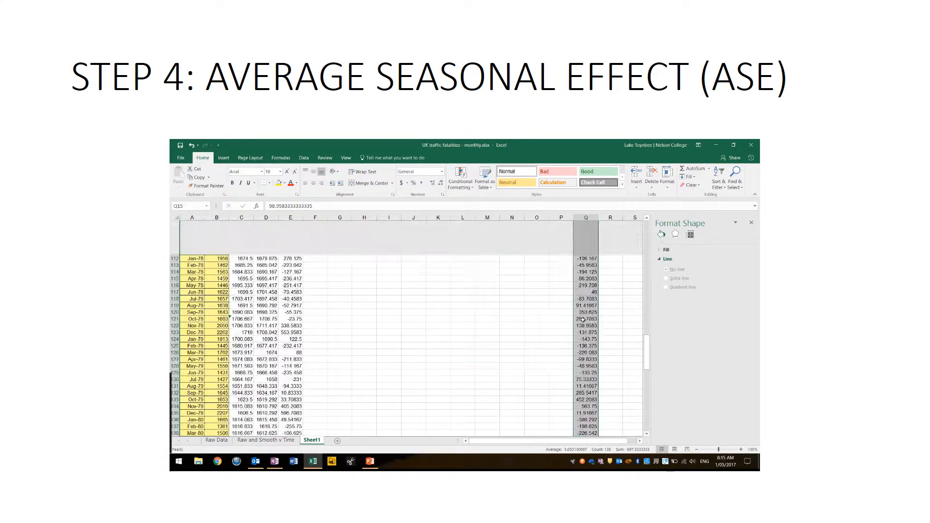
scroll(582, 320, up, 20)
key(ctrl+c)
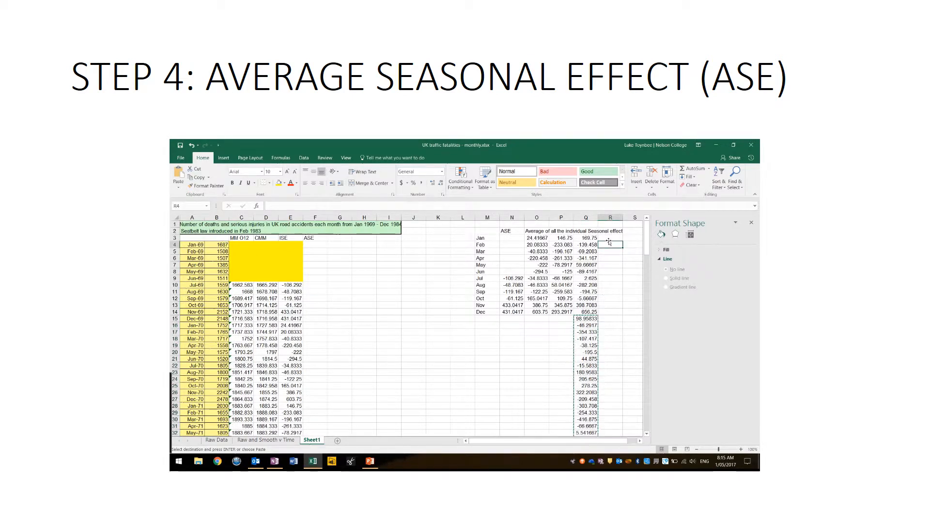
click(608, 237)
key(Return)
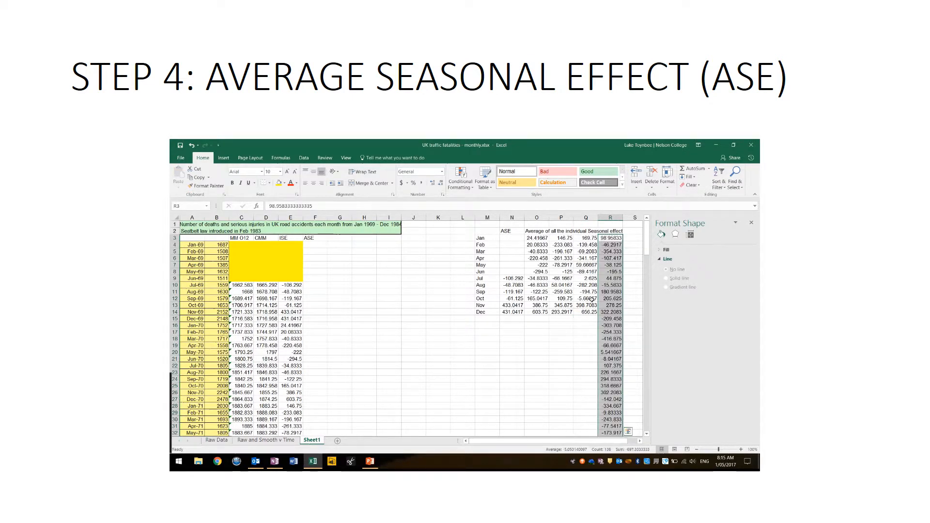
Move the values from R15 downward to column S, starting at S3.
click(612, 320)
key(ctrl+shift+Down)
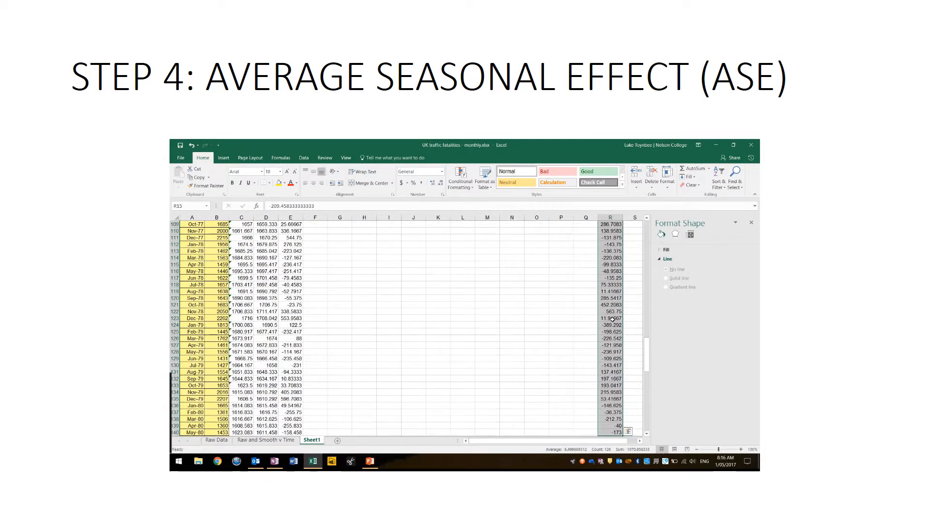
scroll(612, 320, up, 20)
key(ctrl+c)
click(633, 238)
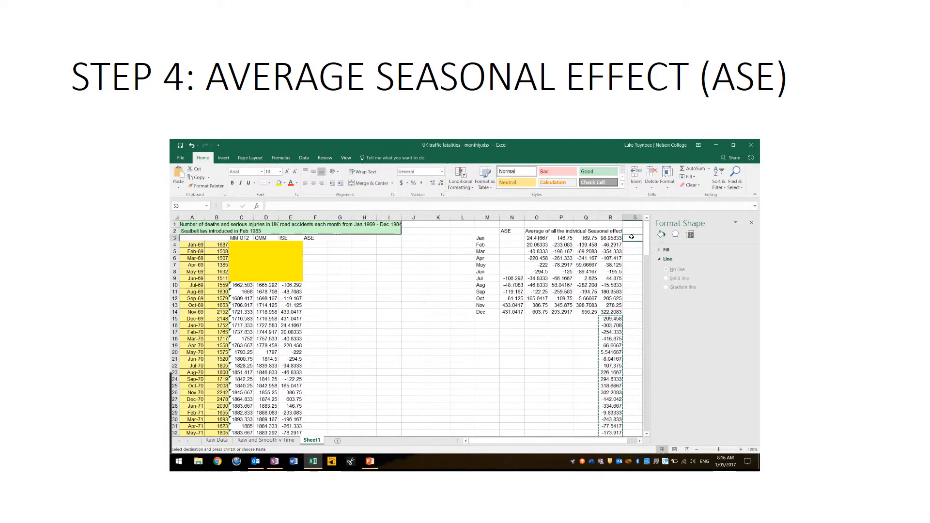
key(Return)
Move the values from S15 downward to column T, starting at T3.
click(412, 319)
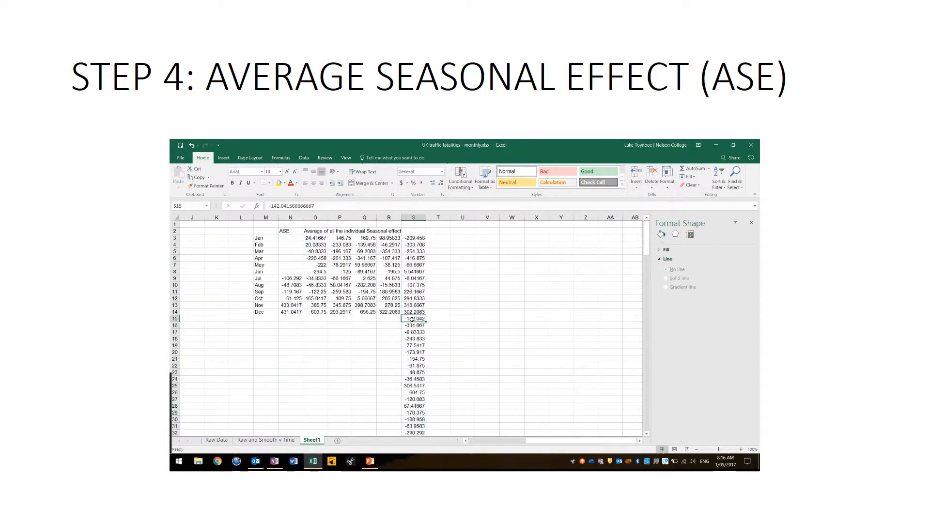
key(ctrl+shift+Down)
scroll(441, 243, up, 20)
key(ctrl+c)
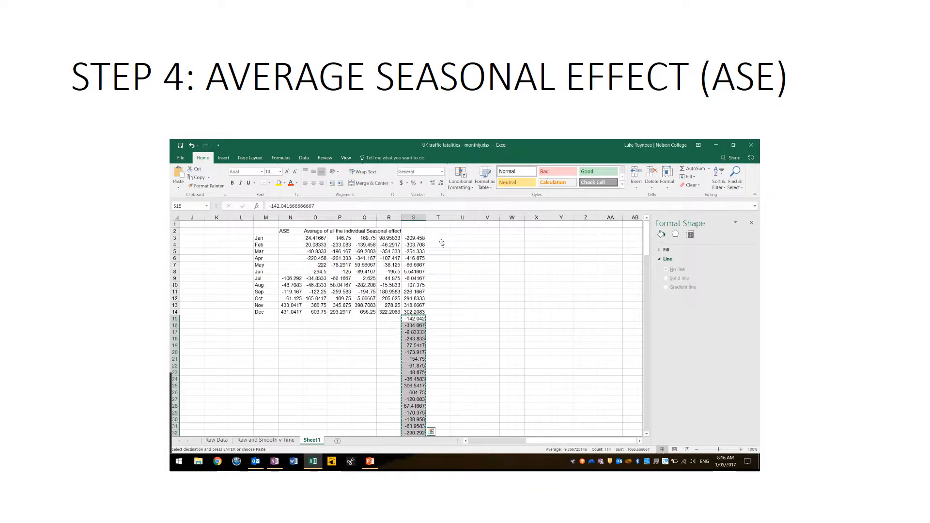
click(440, 238)
key(Return)
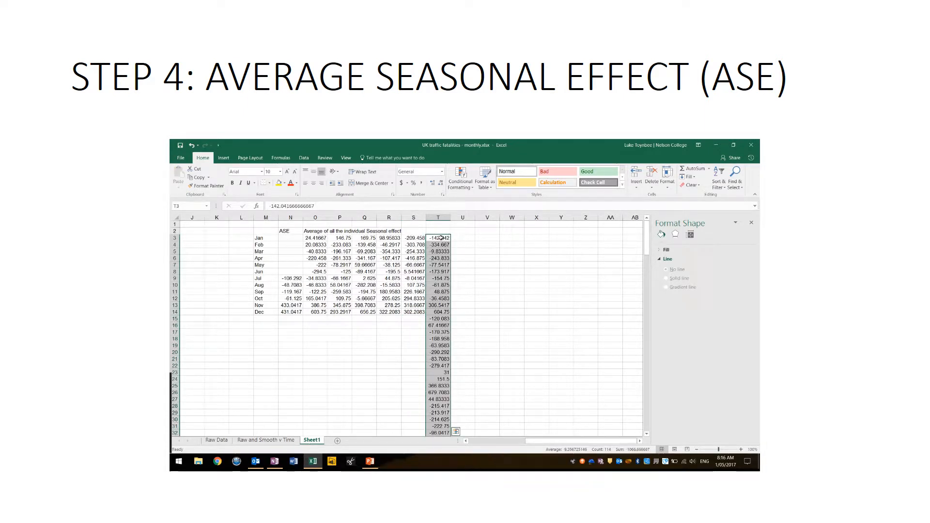
Move the values from T15 downward to column U, starting at U3.
click(437, 318)
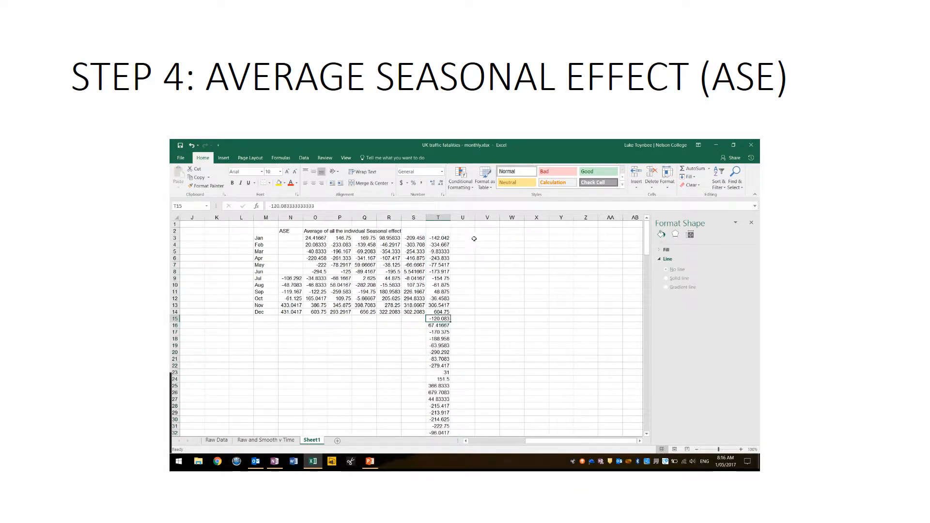
key(ctrl+shift+Down)
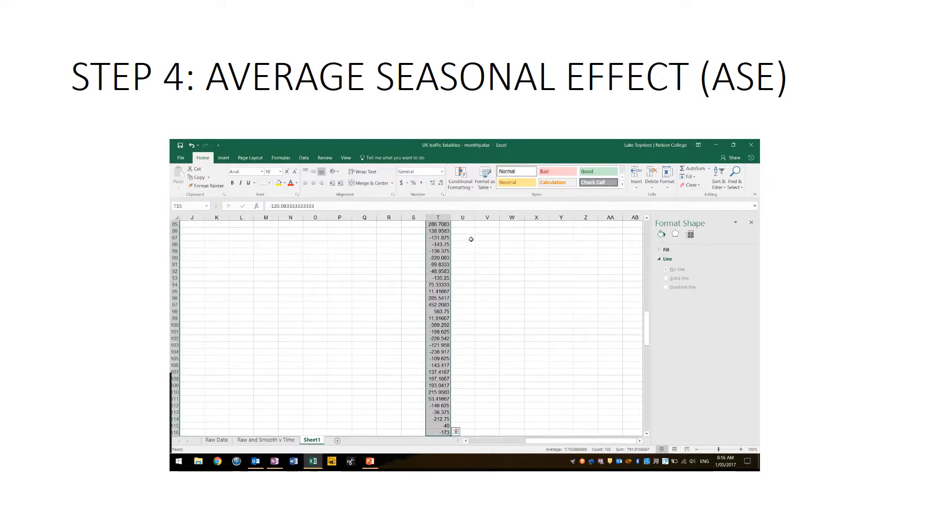
scroll(470, 239, up, 20)
key(ctrl+c)
click(456, 237)
key(Return)
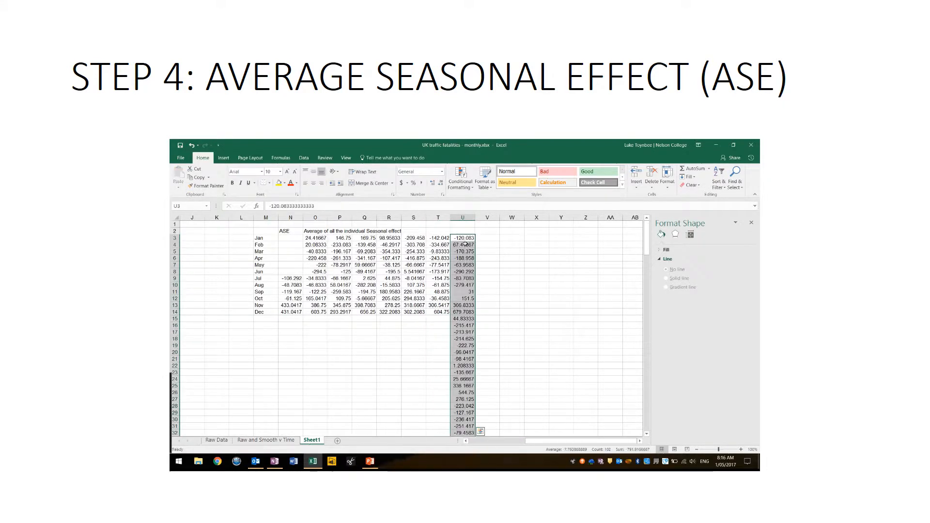
Move the values from U15 downward to column V, starting at V3.
click(460, 319)
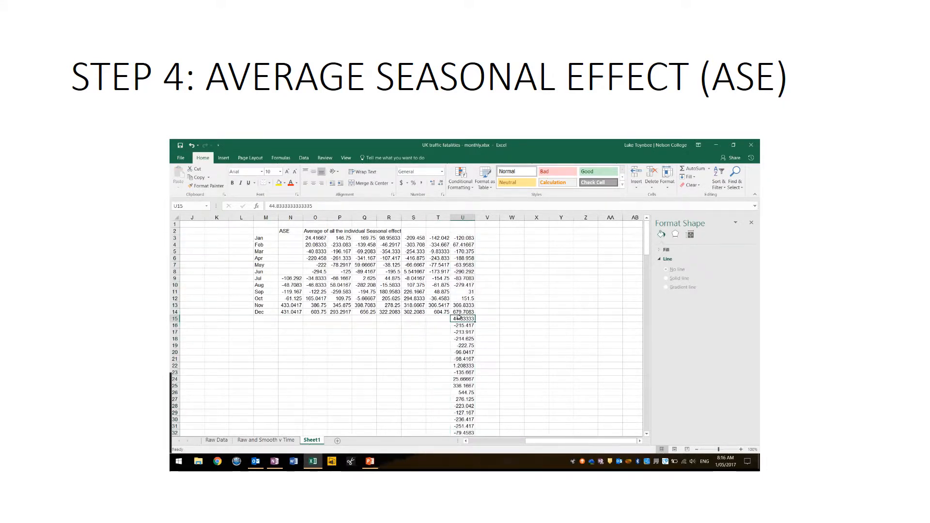
key(ctrl+shift+Down)
scroll(459, 318, up, 20)
key(ctrl+c)
click(482, 239)
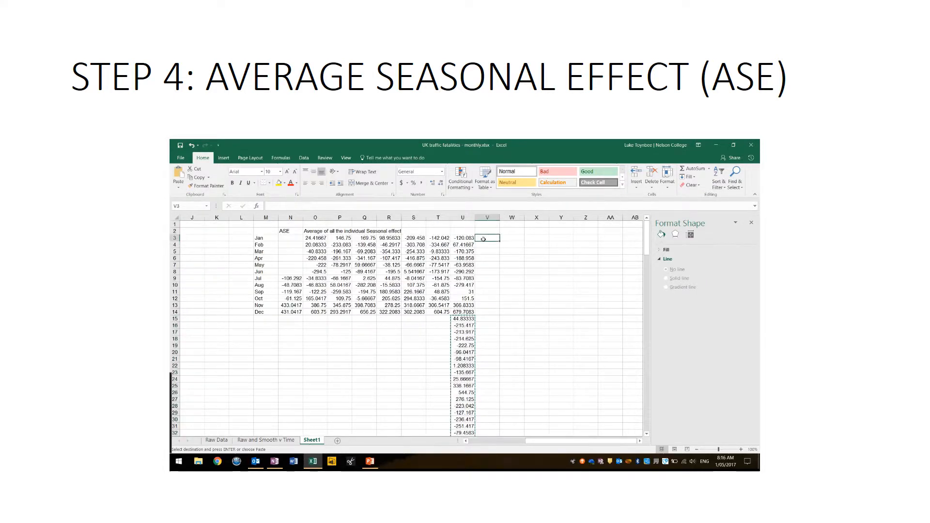
key(Return)
Move the values from V15 downward to column W, starting at W3.
click(485, 319)
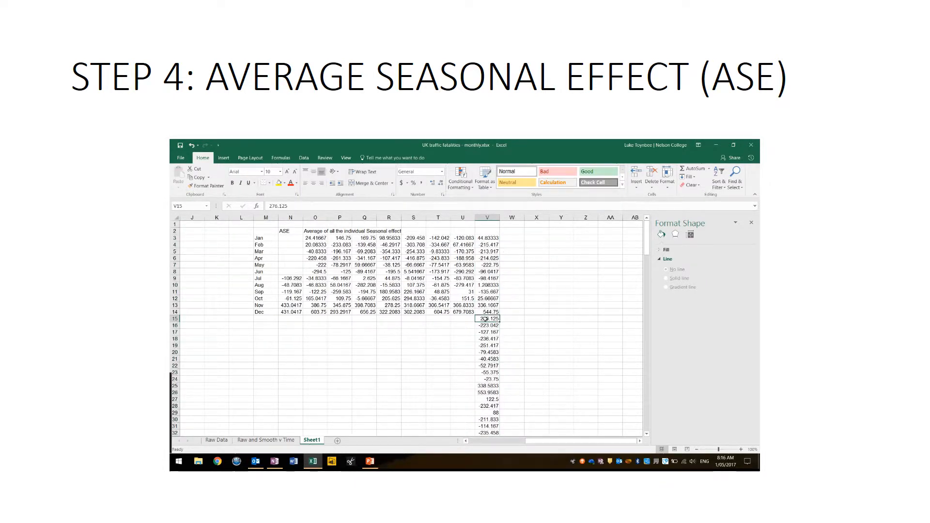
key(ctrl+shift+Down)
scroll(485, 319, up, 20)
key(ctrl+c)
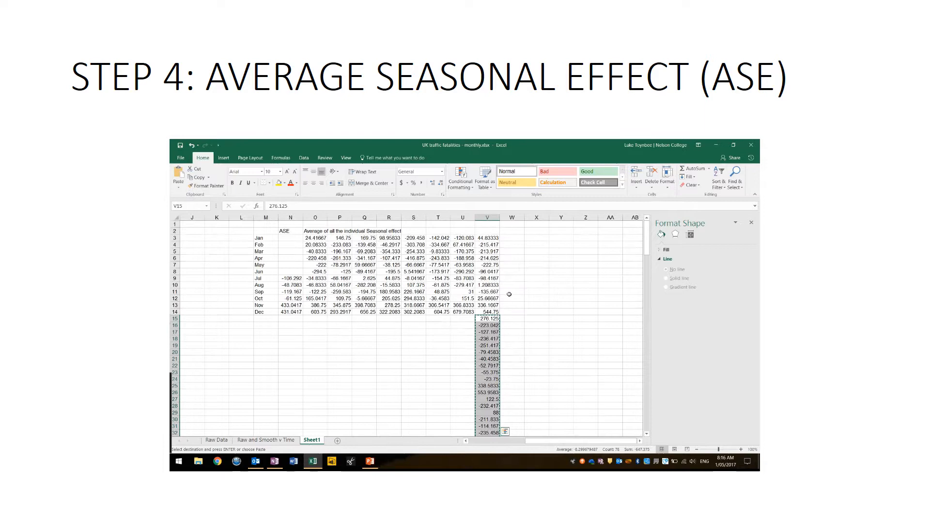
click(512, 238)
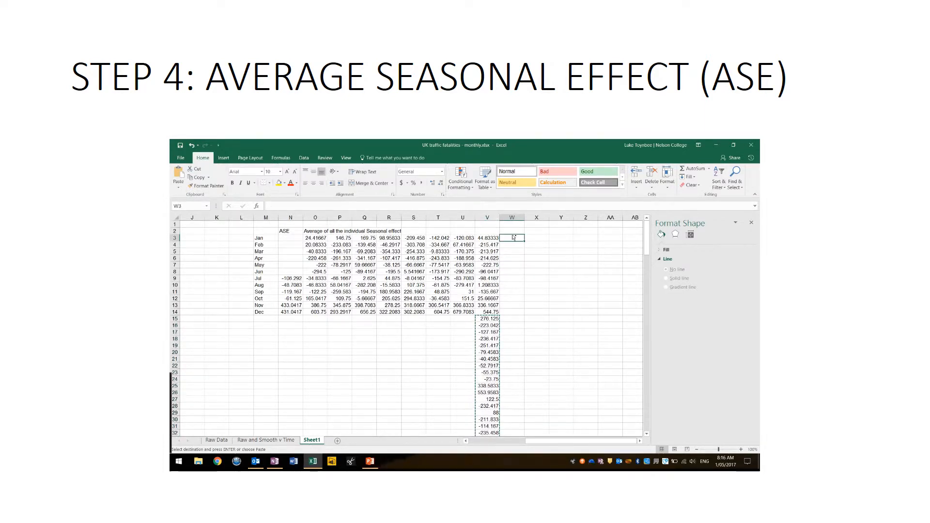
key(ctrl+v)
Move the values from W15 downward to column X, starting at X3.
click(511, 319)
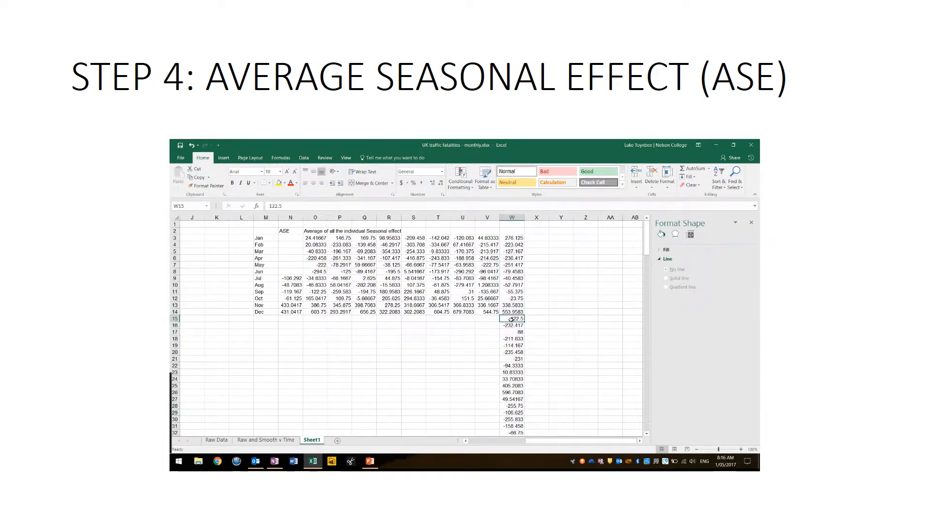
key(ctrl+shift+Down)
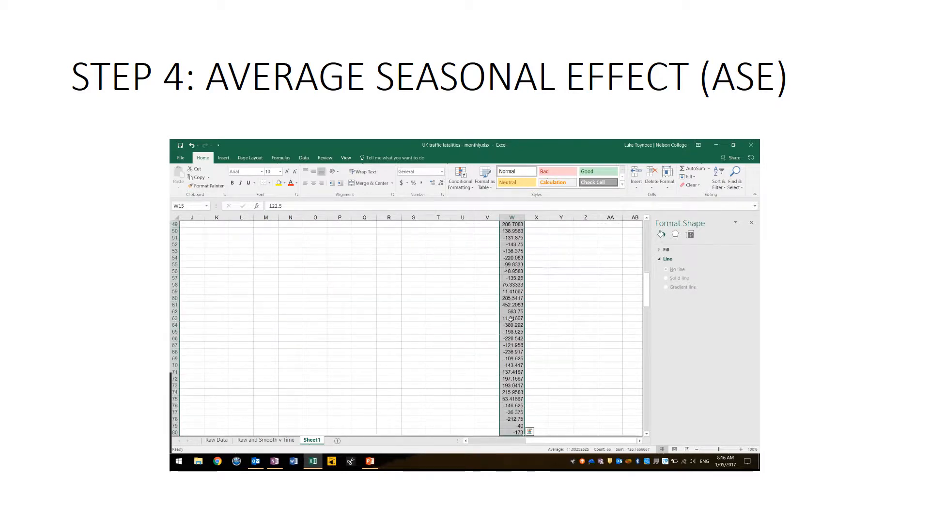
key(ctrl+c)
scroll(511, 319, up, 16)
click(533, 237)
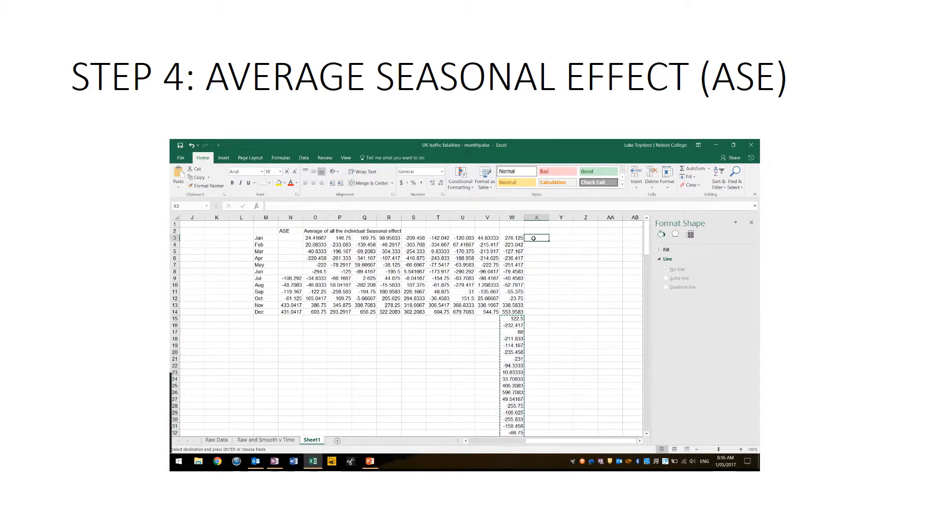
key(ctrl+v)
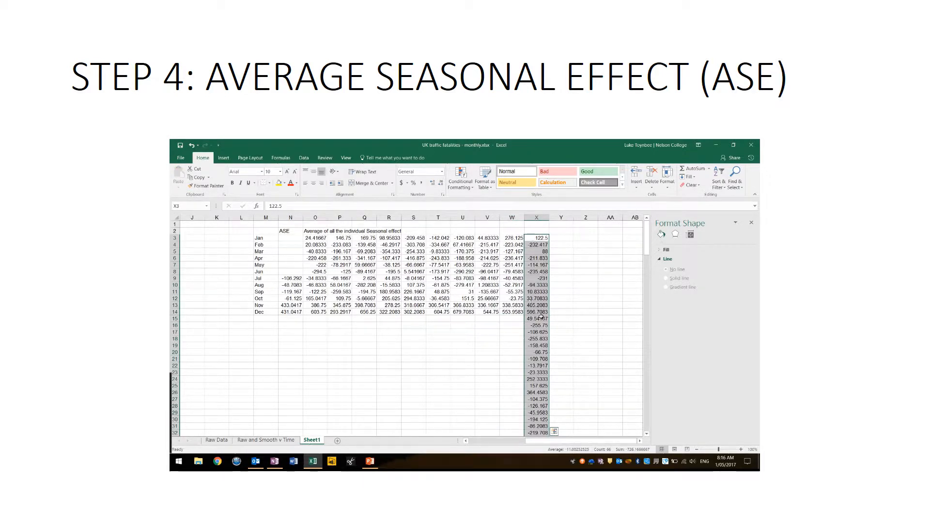
Move the values from X15 downward to column Y, starting at Y3.
click(538, 319)
key(ctrl+shift+Down)
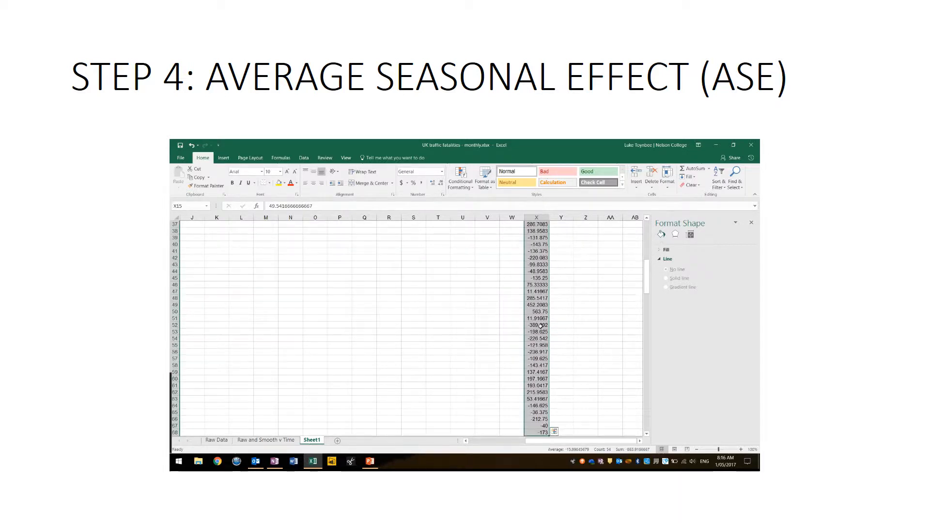
scroll(537, 325, up, 16)
key(ctrl+c)
click(554, 236)
key(Return)
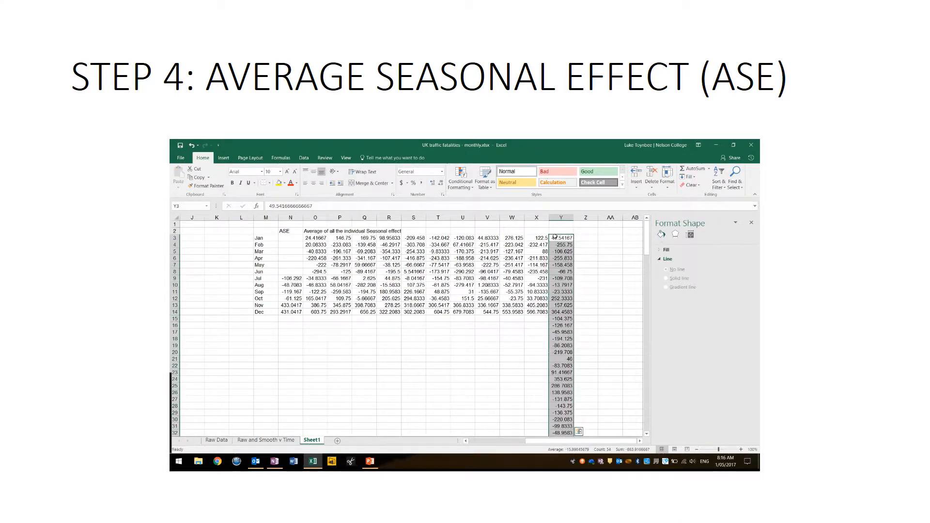
Move the values from Y15 downward to column Z, starting at Z3.
click(558, 322)
click(558, 319)
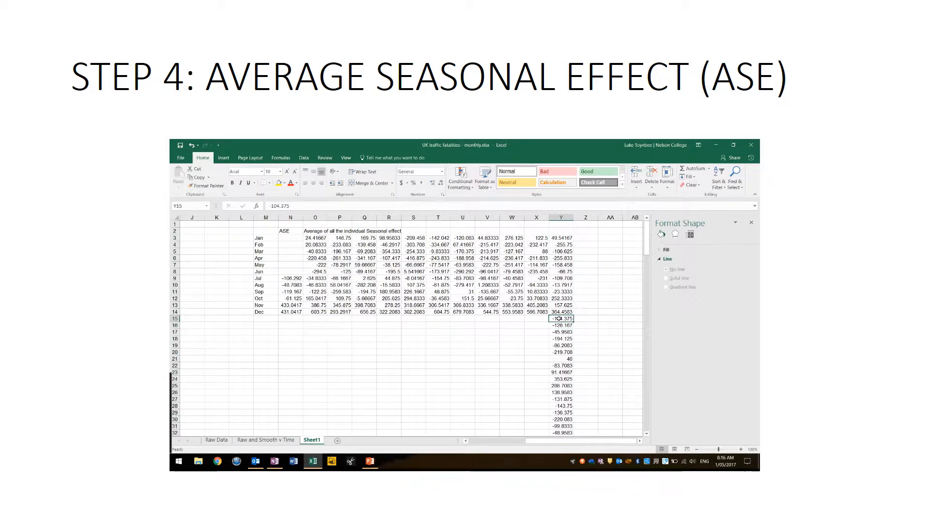
key(ctrl+shift+Down)
key(ctrl+c)
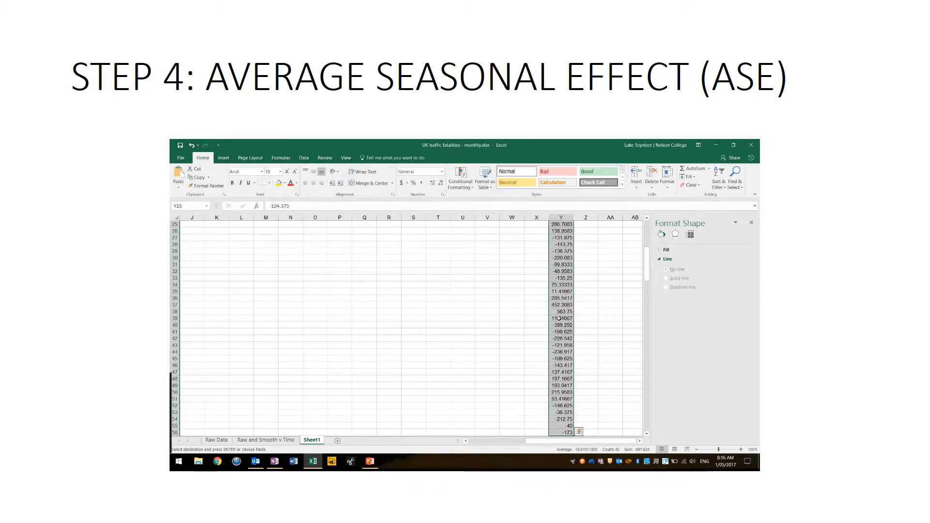
scroll(562, 310, up, 8)
click(584, 237)
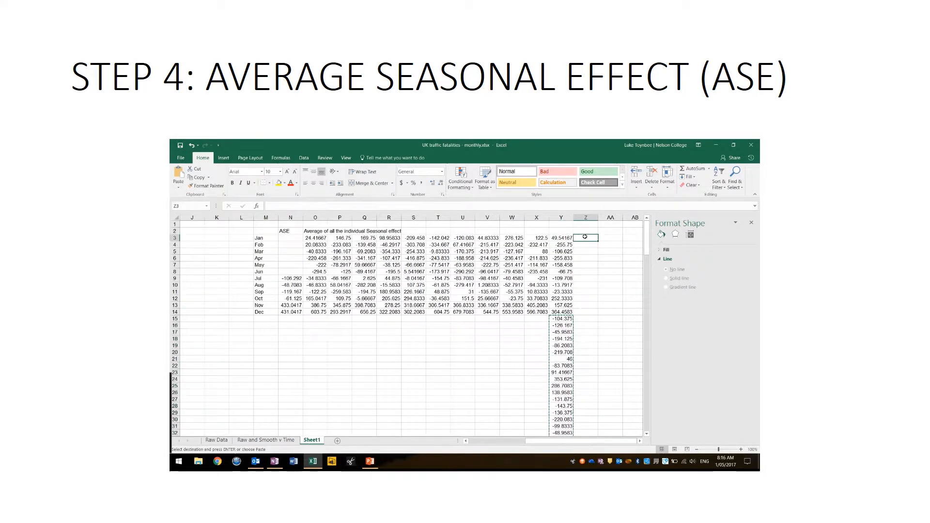
key(Return)
Move the values from Z15 downward to column AA, starting at AA3.
click(581, 317)
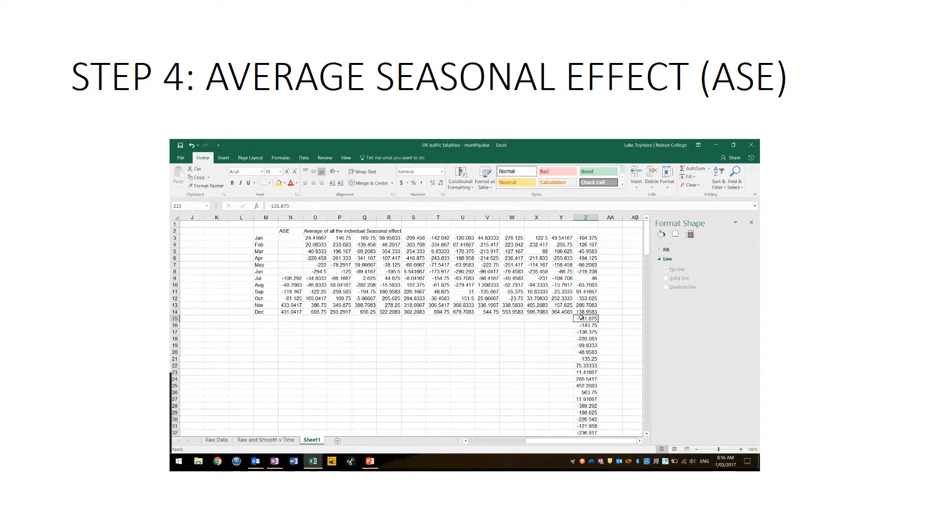
key(ctrl+shift+Down)
key(ctrl+c)
scroll(606, 245, up, 4)
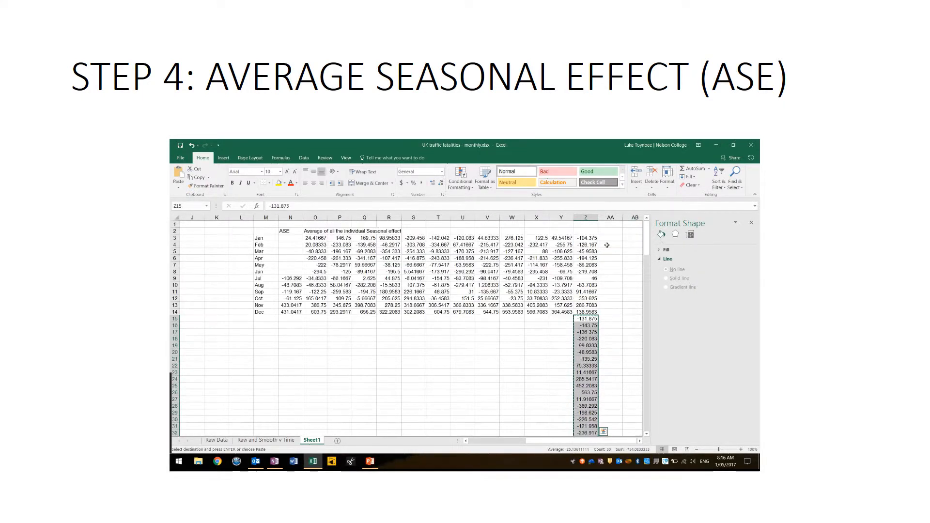
click(606, 238)
key(Return)
Move the values from AA15 downward to AB3, and the remaining ones below the Dec row in column AB to AC3.
click(603, 318)
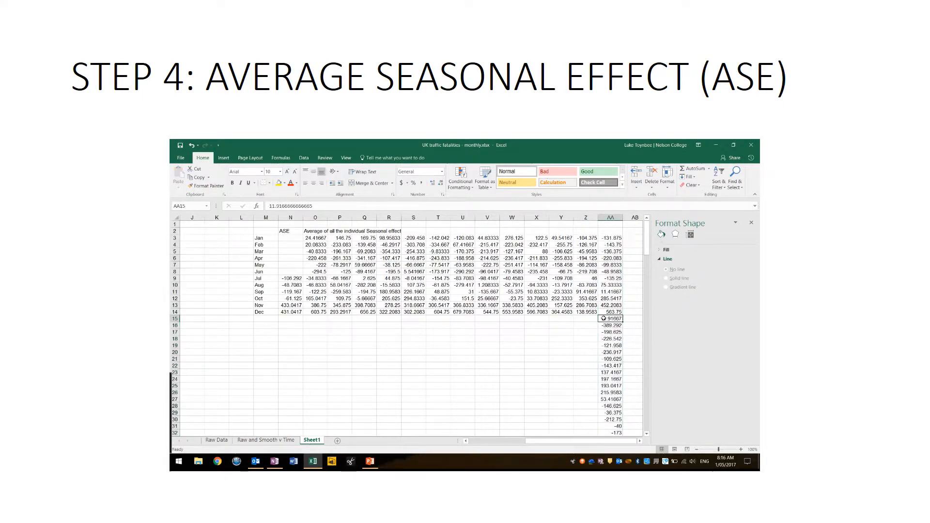
key(ctrl+shift+Down)
drag(603, 318, 628, 244)
drag(414, 318, 439, 272)
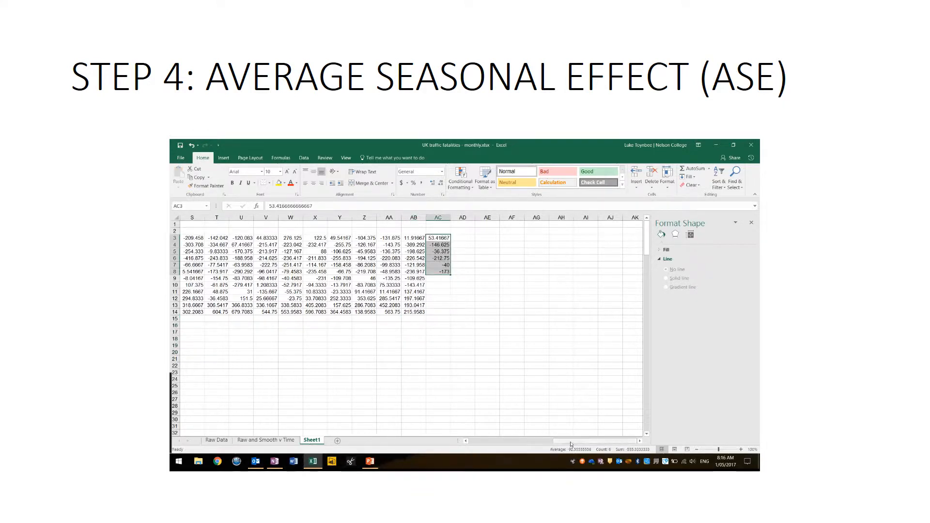
Calculate the Jan average in AD3 with the AVERAGE function over the range N3:AC3.
scroll(385, 363, left, 5)
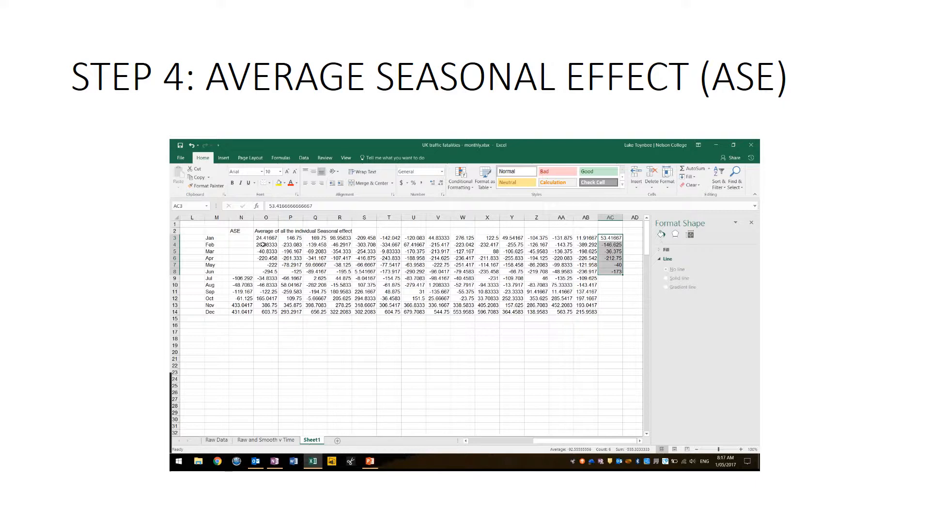
click(175, 238)
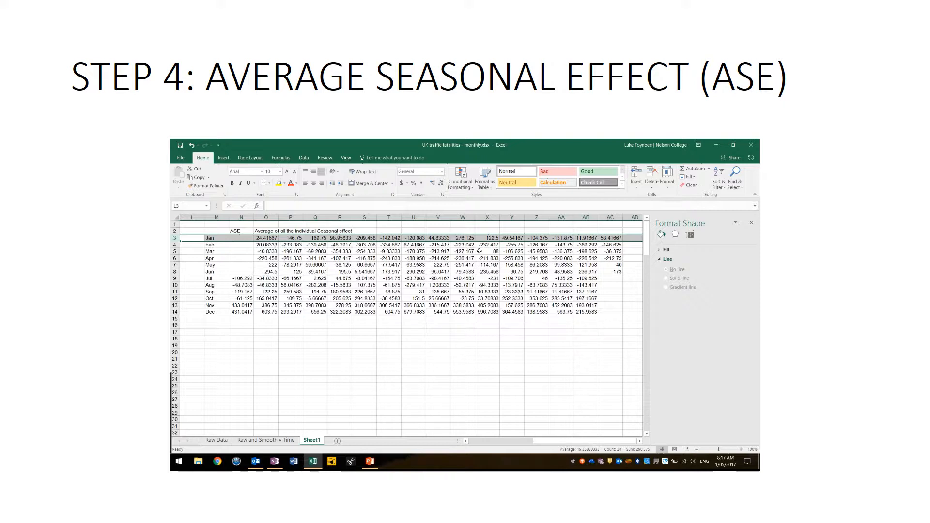
click(633, 237)
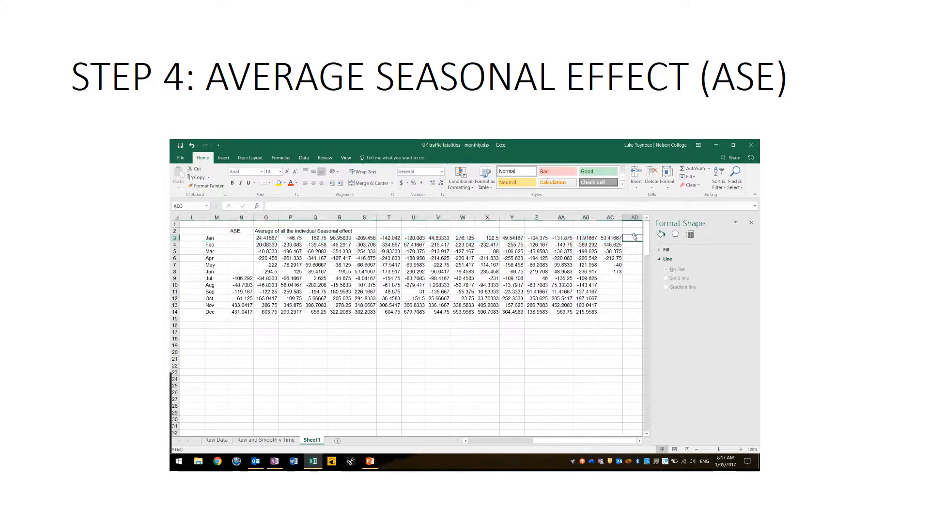
text(=aer)
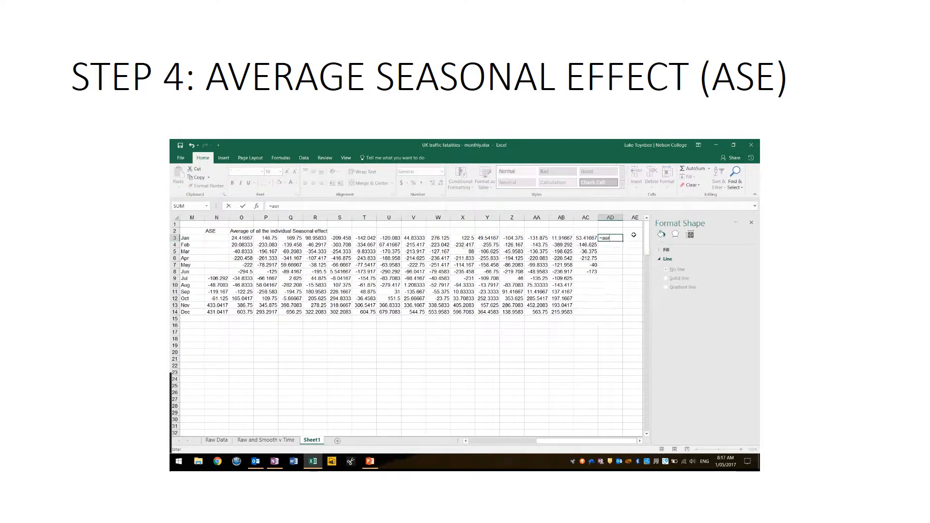
key(BackSpace)
key(BackSpace)
text(v)
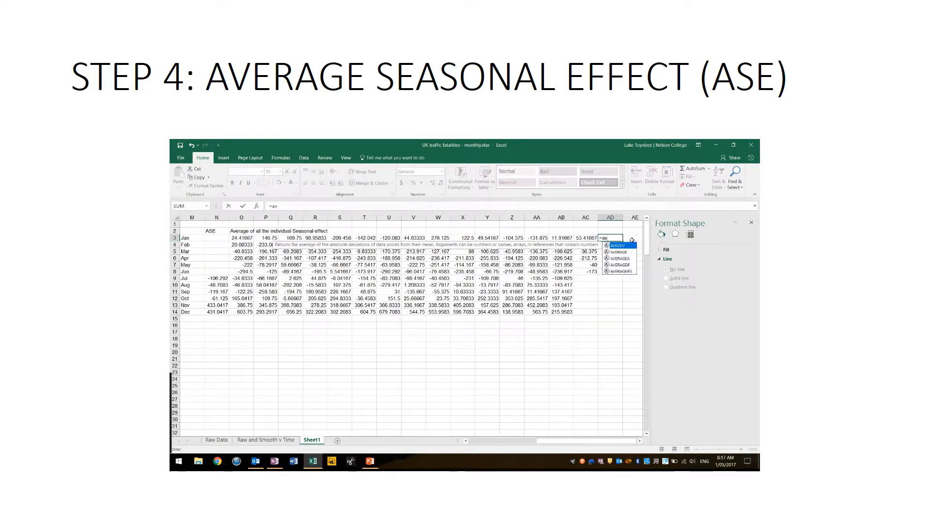
double_click(625, 253)
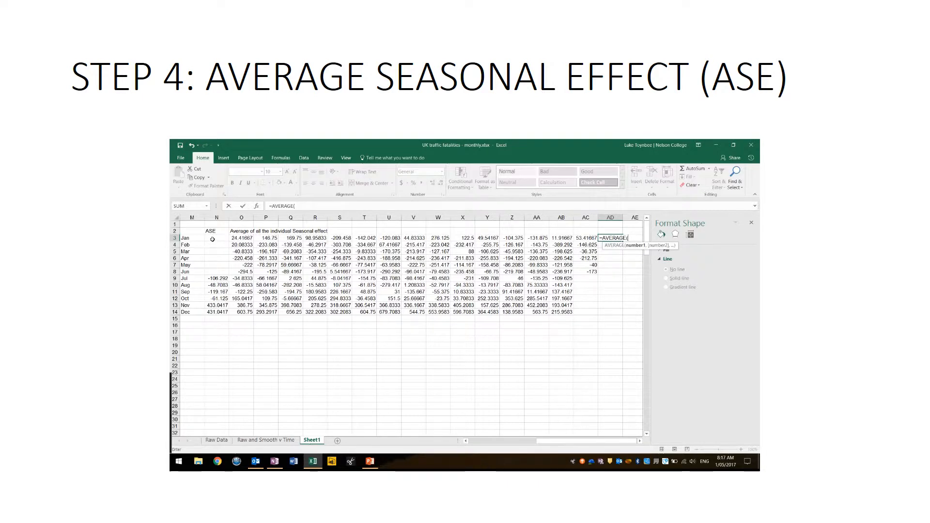
drag(212, 240, 611, 332)
key(Return)
Fill the AVERAGE formula from AD3 down to the Dec row in AD14 and check the range used by the Dec formula.
click(610, 238)
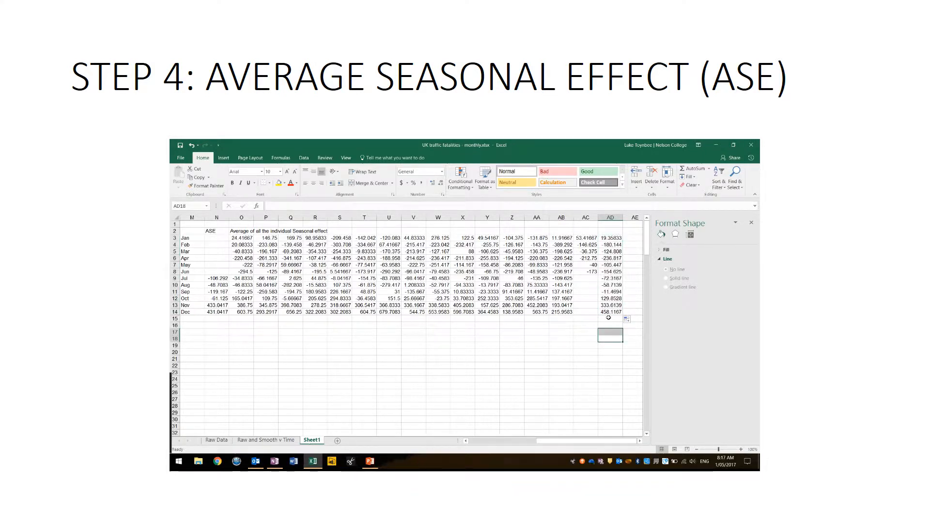
double_click(609, 312)
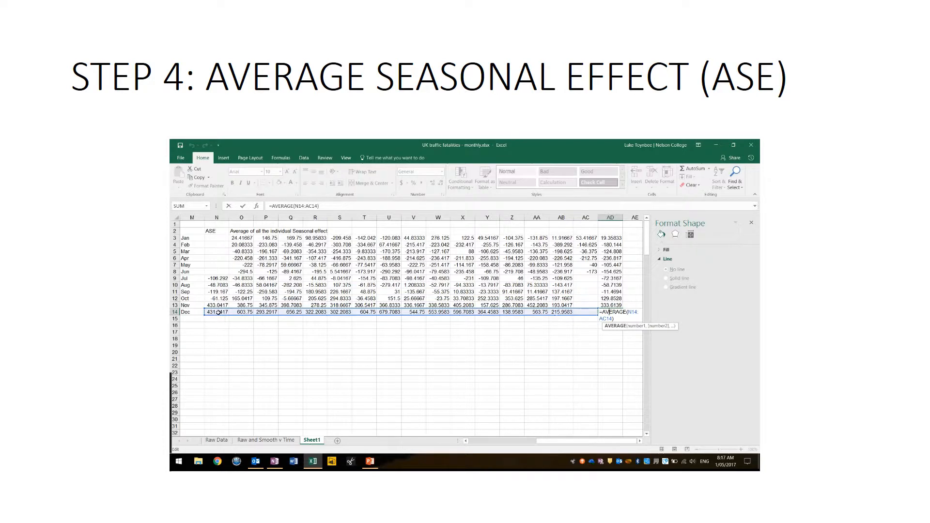
click(576, 328)
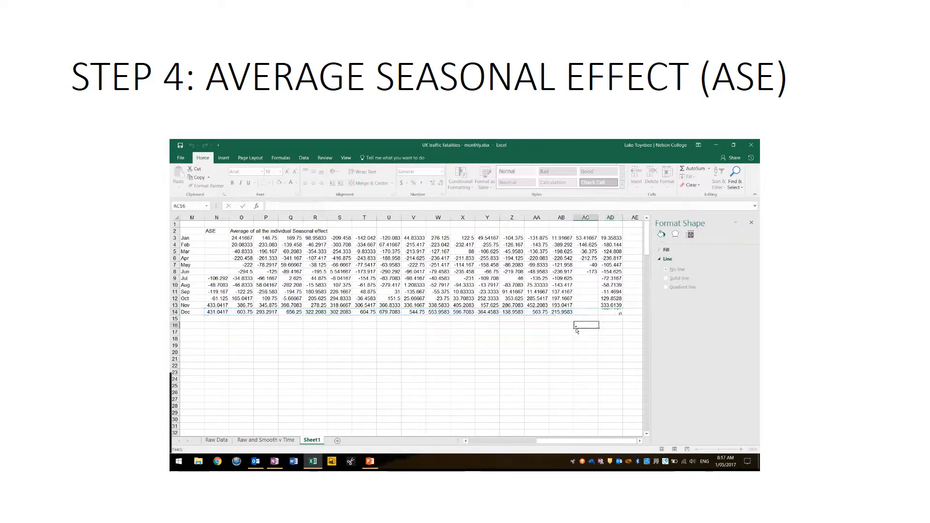
Copy the monthly averages in AD3:AD14 and paste them as values into the ASE column, starting at F4.
drag(609, 240, 610, 313)
right_click(613, 298)
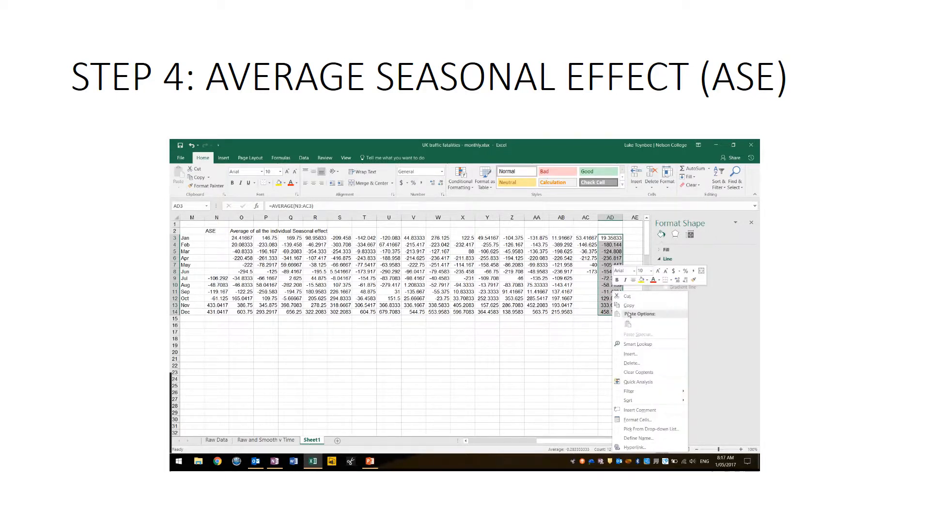
click(628, 305)
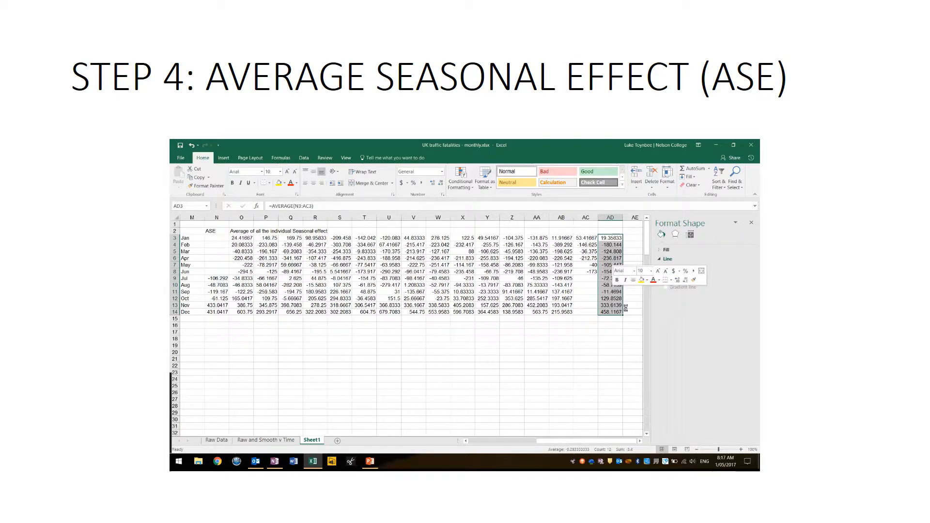
click(513, 442)
right_click(309, 247)
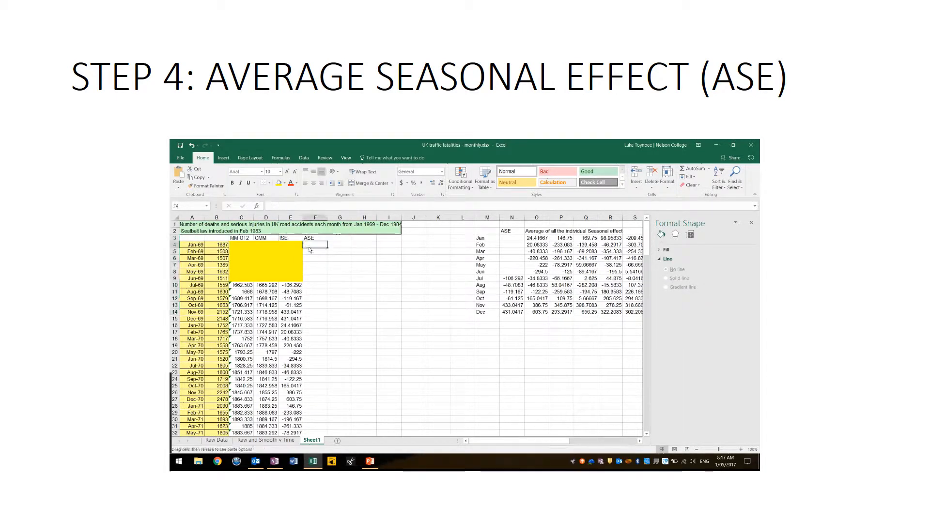
right_click(310, 250)
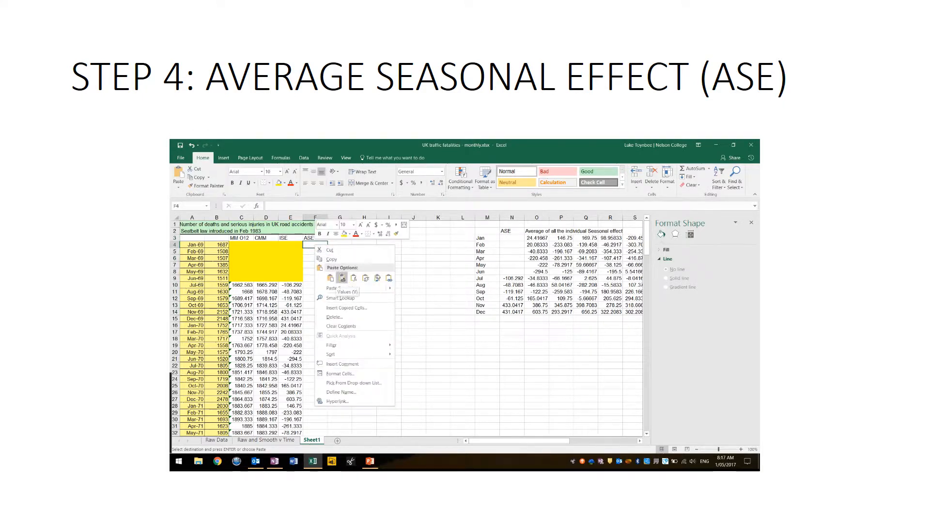
click(342, 278)
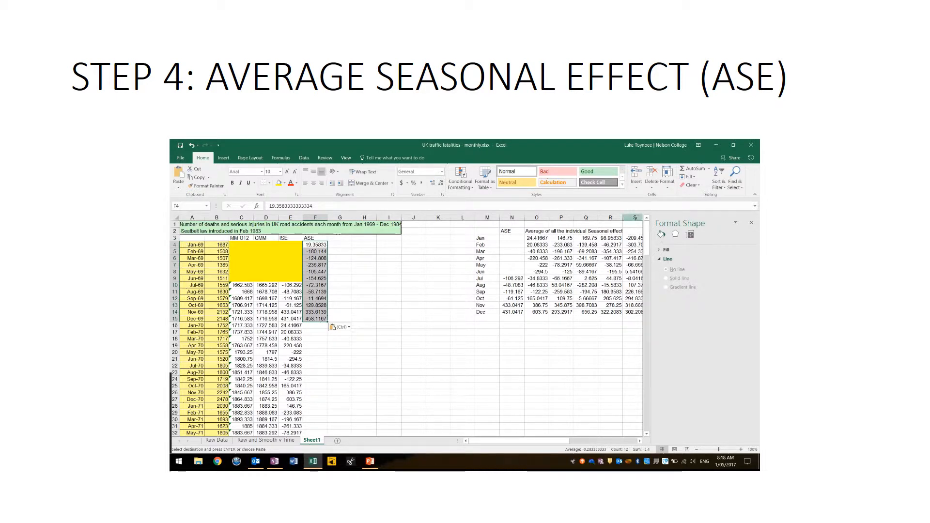
click(634, 237)
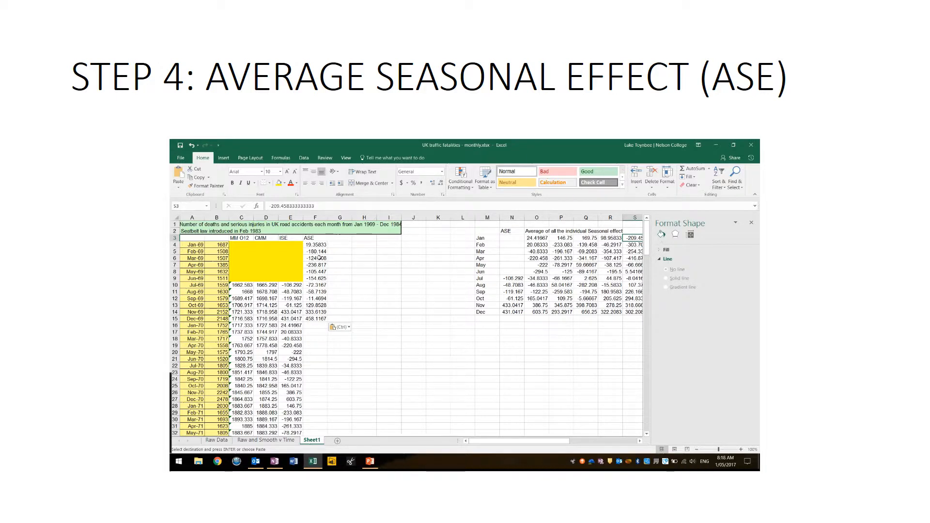
Copy the ASE values in F4:F15 and paste them at F16 for 1970 and F28 for 1971.
drag(313, 253, 317, 318)
key(ctrl+c)
right_click(317, 312)
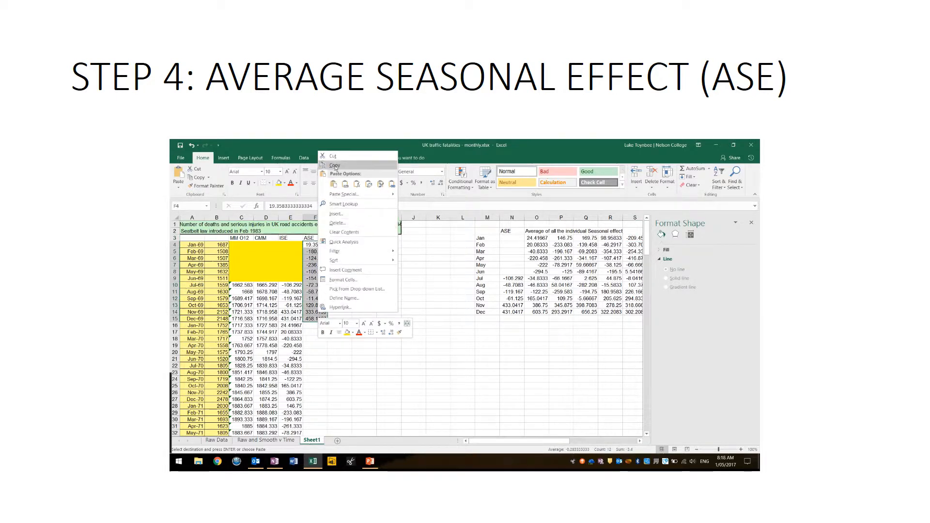
click(336, 167)
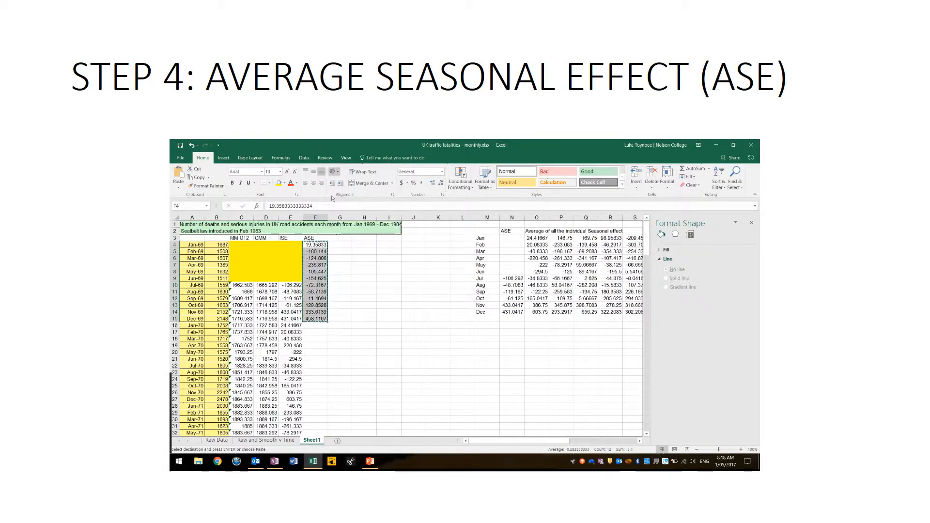
click(313, 325)
key(ctrl+v)
key(Down)
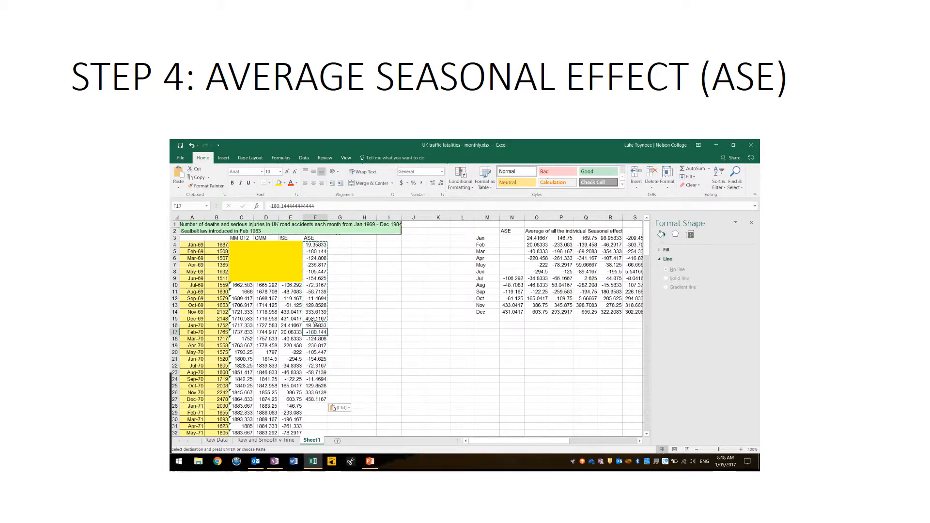
key(Down)
key(Down)
key(Down)
key(Down)
key(Down)
key(Down)
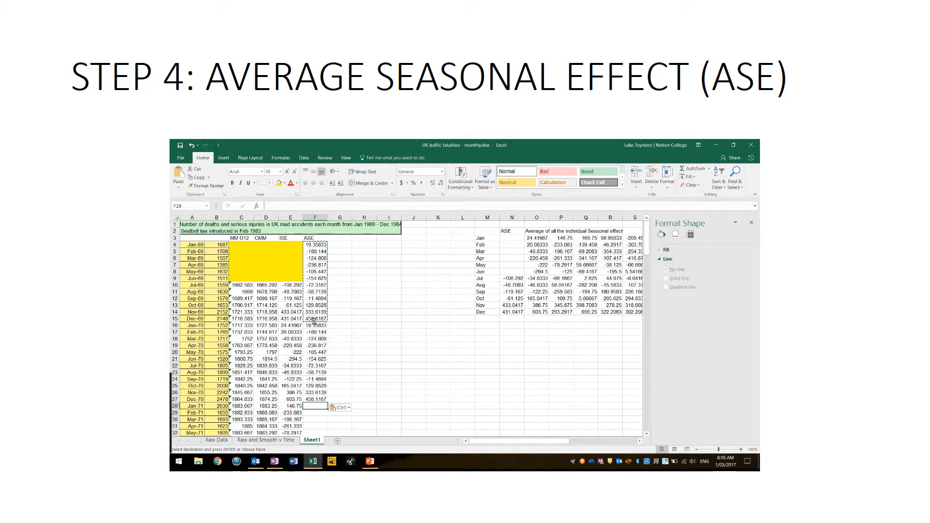
key(ctrl+v)
Paste the twelve ASE values at F40, F52, F64 and F76 to cover Jan-72 to Dec-75.
scroll(314, 320, down, 6)
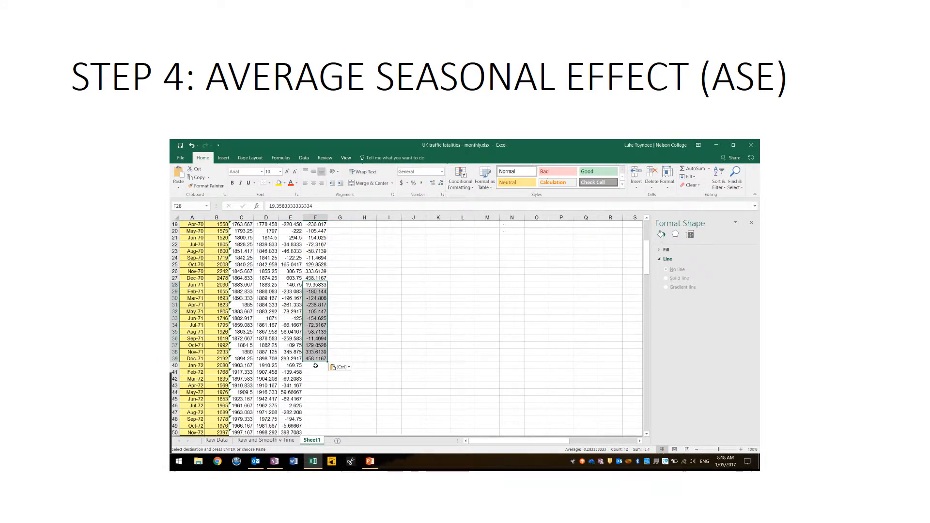
click(316, 366)
key(ctrl+v)
scroll(315, 358, down, 5)
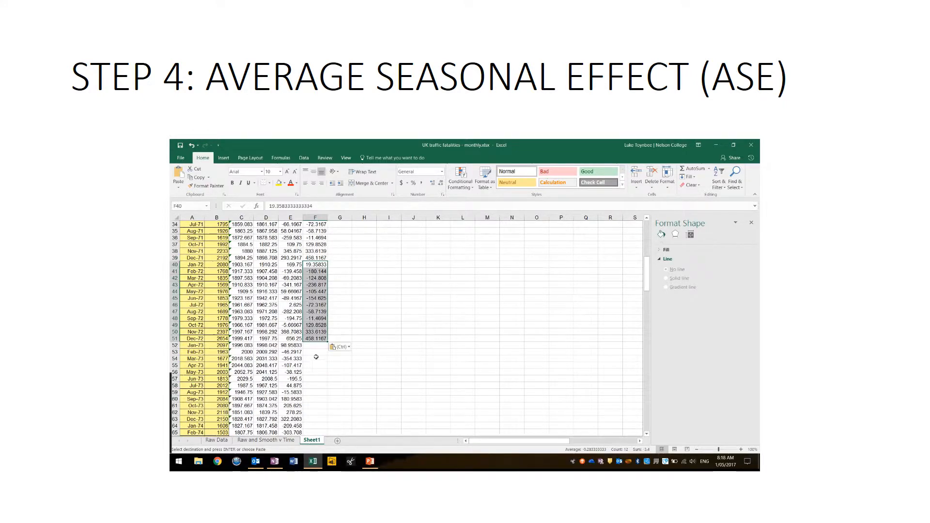
click(315, 349)
key(ctrl+v)
scroll(315, 349, down, 5)
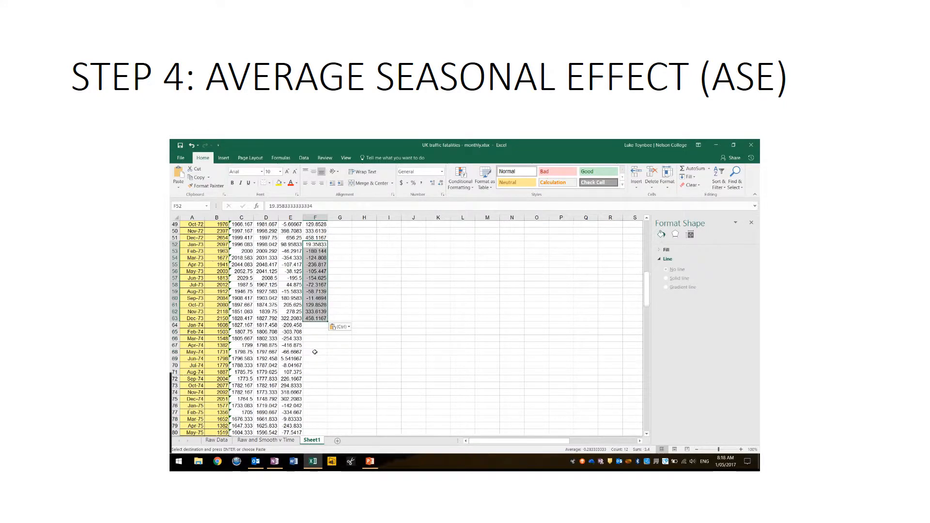
click(311, 325)
key(ctrl+v)
scroll(311, 328, down, 4)
click(315, 326)
key(ctrl+v)
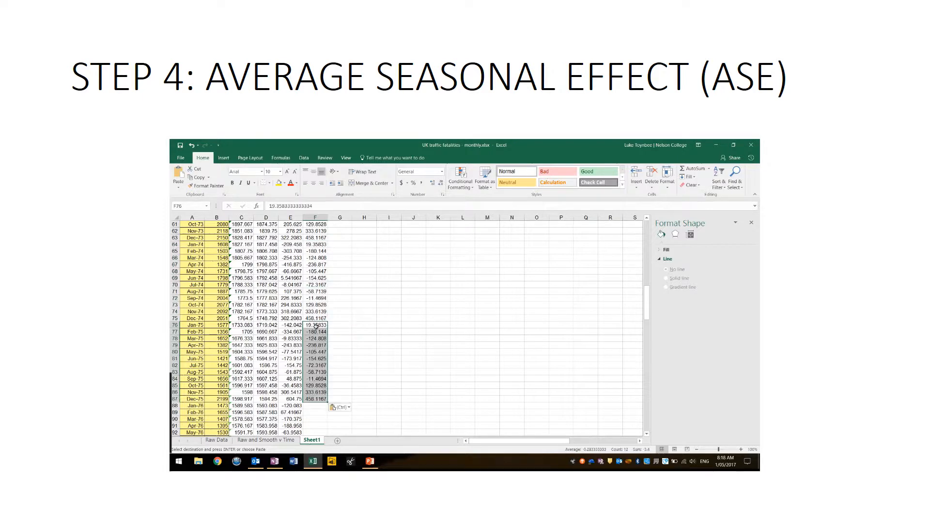
Paste the twelve ASE values at F88, F100, F112 and F124 to cover Jan-76 to Dec-79.
scroll(315, 326, down, 4)
click(315, 325)
key(ctrl+v)
scroll(315, 325, down, 1)
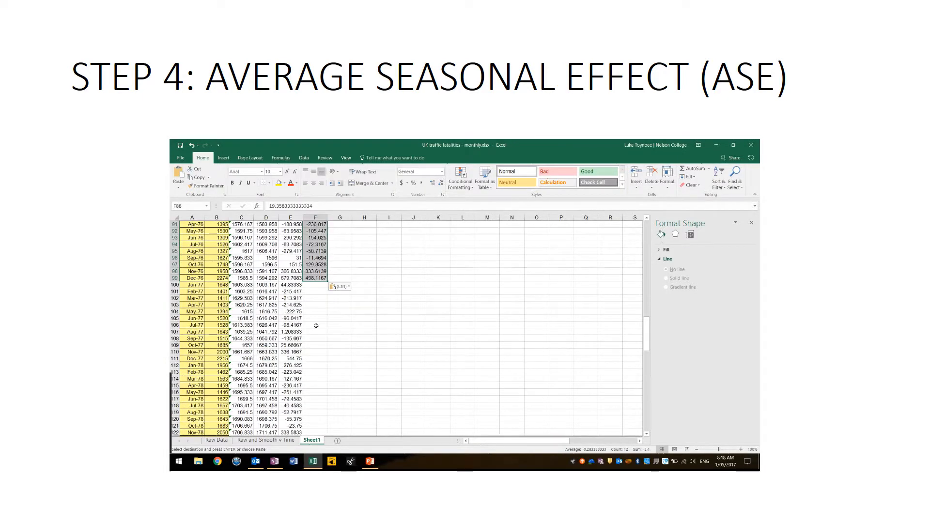
scroll(315, 325, down, 4)
click(317, 327)
key(ctrl+v)
scroll(318, 339, down, 2)
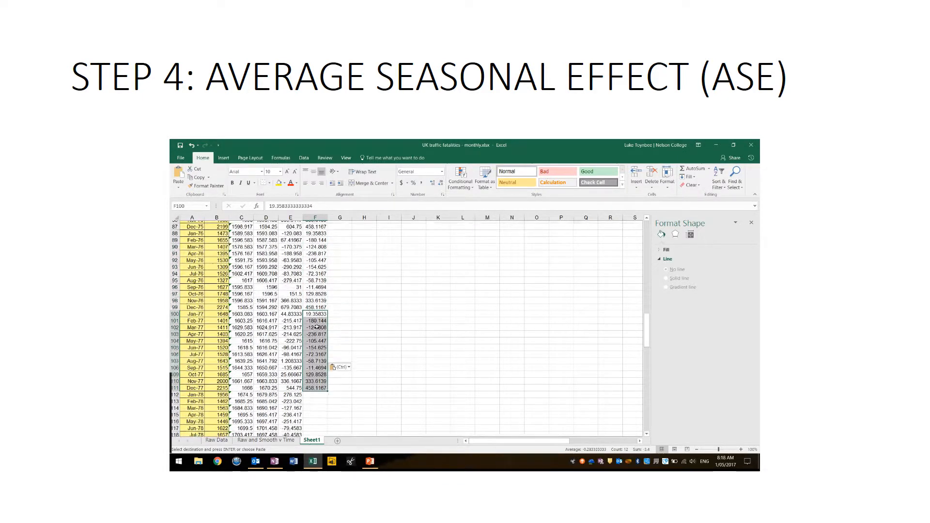
click(319, 366)
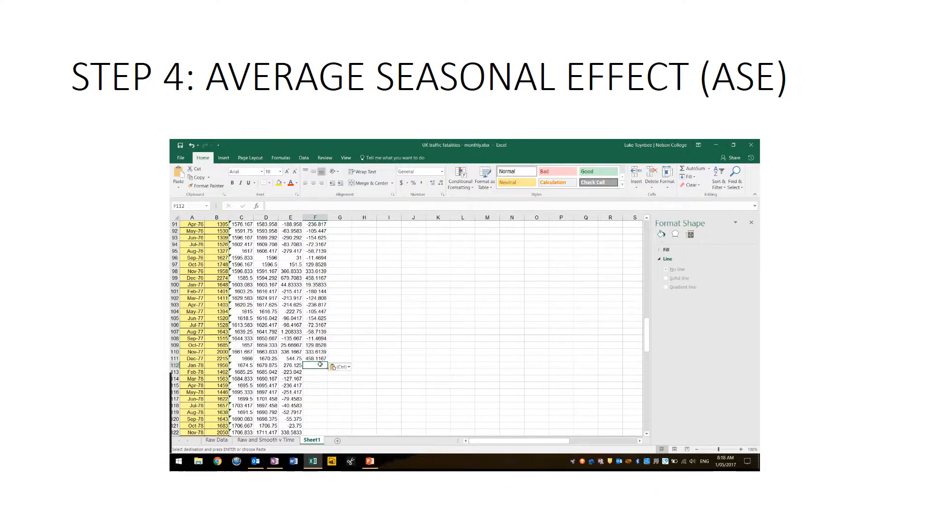
key(ctrl+v)
scroll(312, 348, down, 6)
click(314, 325)
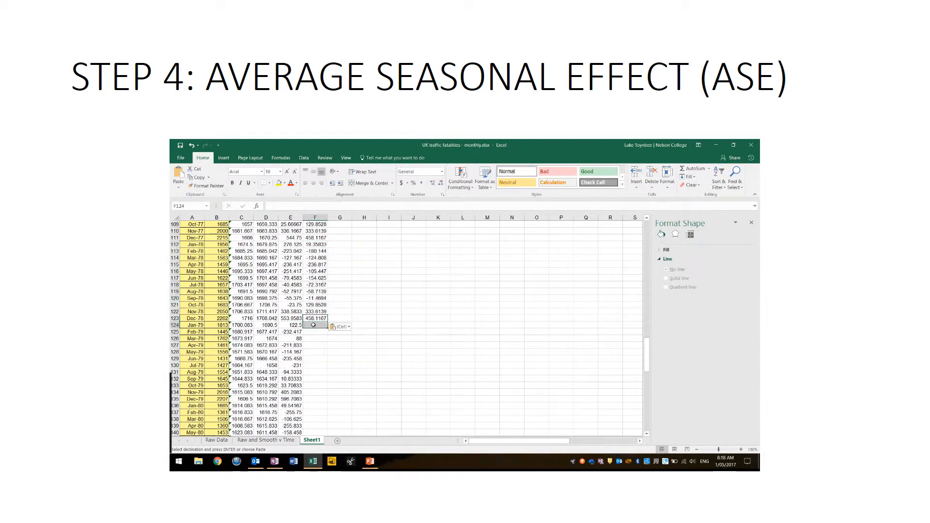
key(ctrl+v)
Paste the twelve ASE values at F136, F148, F160, F172 and F184 to cover Jan-80 to Dec-84.
scroll(315, 328, down, 4)
click(315, 328)
key(ctrl+v)
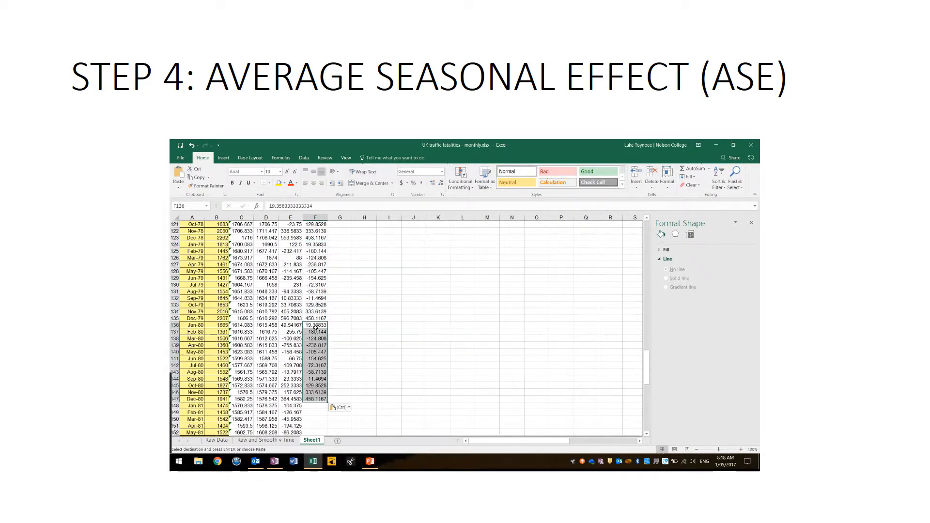
scroll(315, 328, down, 4)
click(315, 326)
key(ctrl+v)
scroll(315, 328, down, 4)
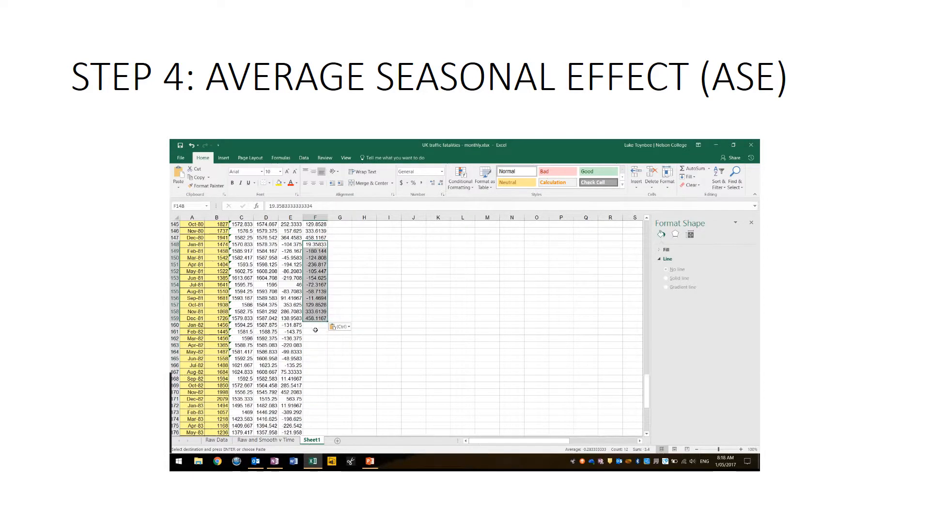
click(315, 326)
key(ctrl+v)
scroll(315, 327, down, 3)
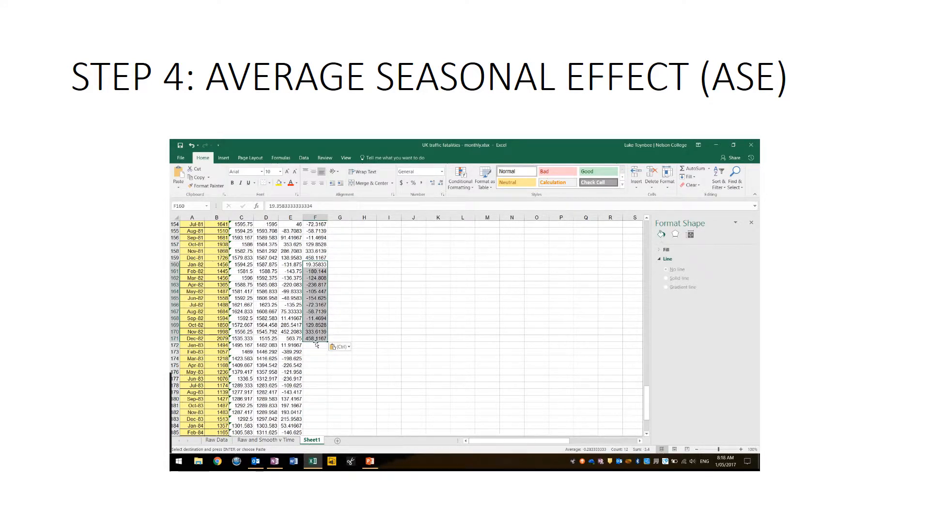
click(316, 344)
key(ctrl+v)
scroll(315, 344, down, 4)
click(315, 346)
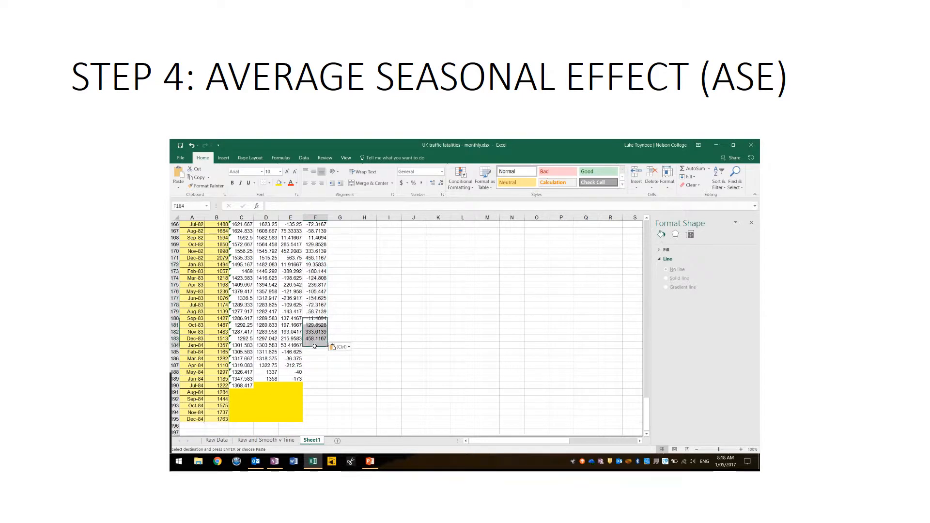
key(ctrl+v)
Extend the ASE column two years past the data by pasting the twelve values at F196 and F208.
scroll(315, 345, down, 4)
click(315, 346)
key(ctrl+v)
scroll(315, 344, down, 4)
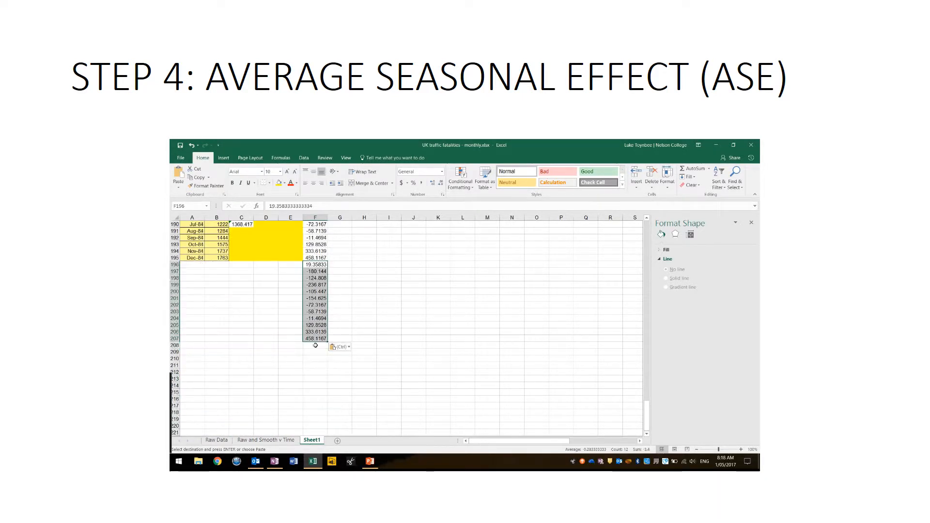
click(315, 345)
key(ctrl+v)
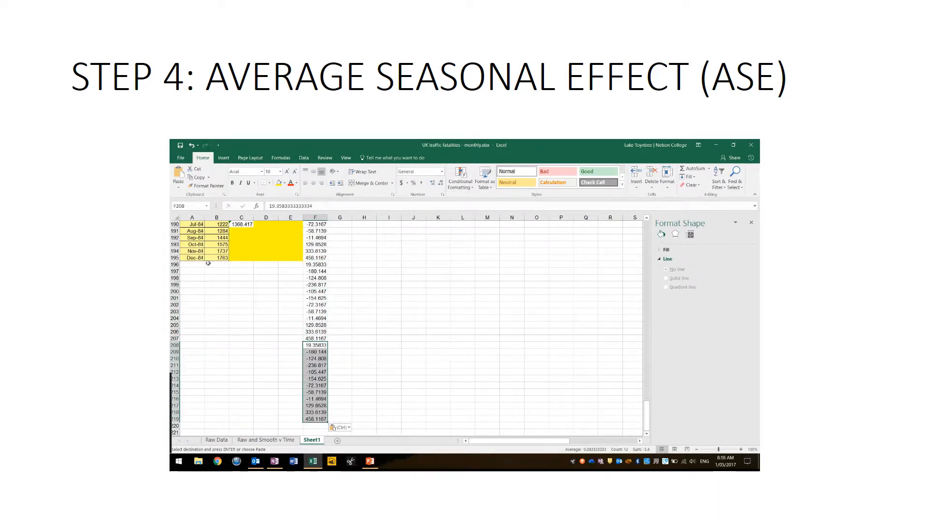
Fill the month labels in column A down to Dec-86 in A219 and return to the start of the sheet.
drag(193, 251, 200, 418)
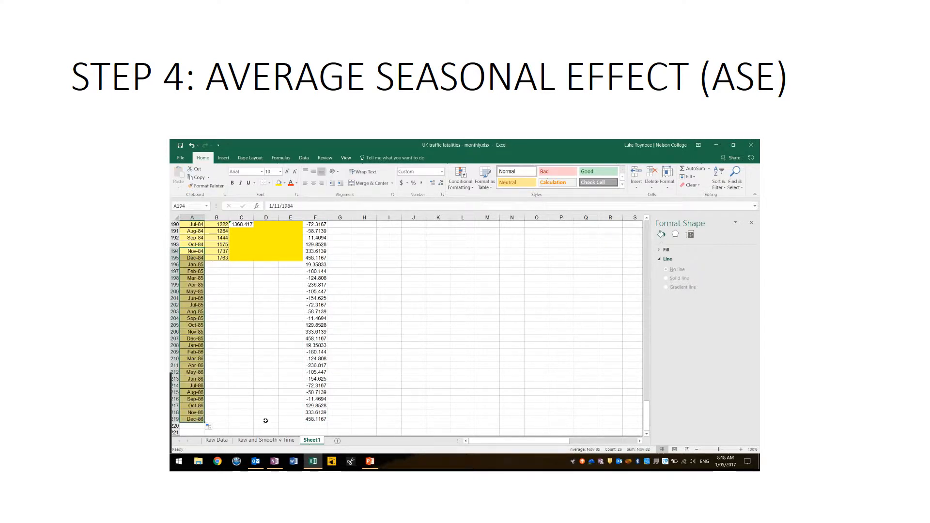
click(342, 419)
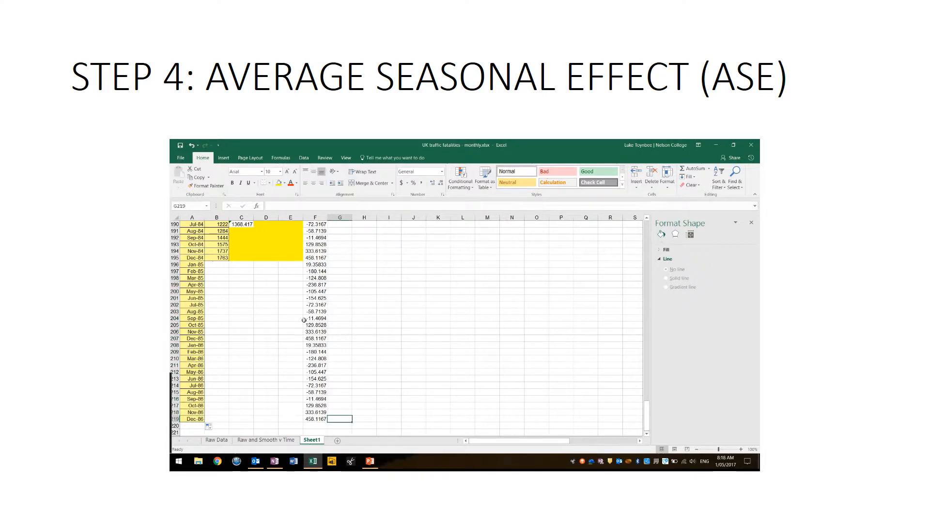
scroll(302, 276, up, 20)
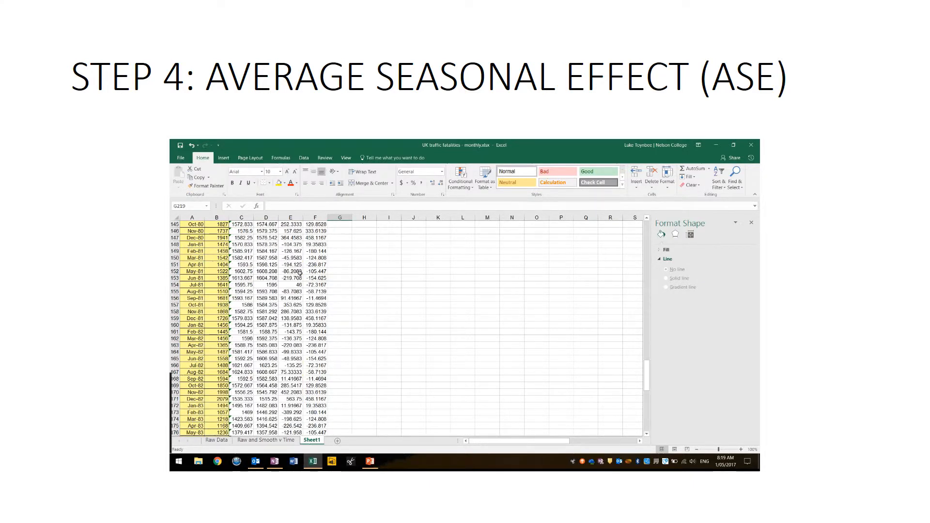
scroll(294, 269, up, 20)
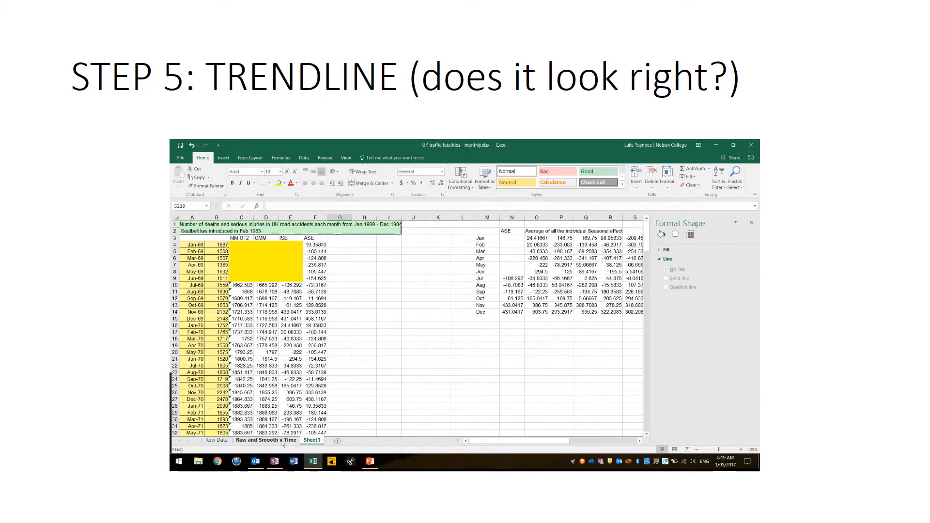
Add a linear trendline to the smoothed Series2 line on the Raw and Smooth v Time chart and look through the series' formatting options.
click(266, 440)
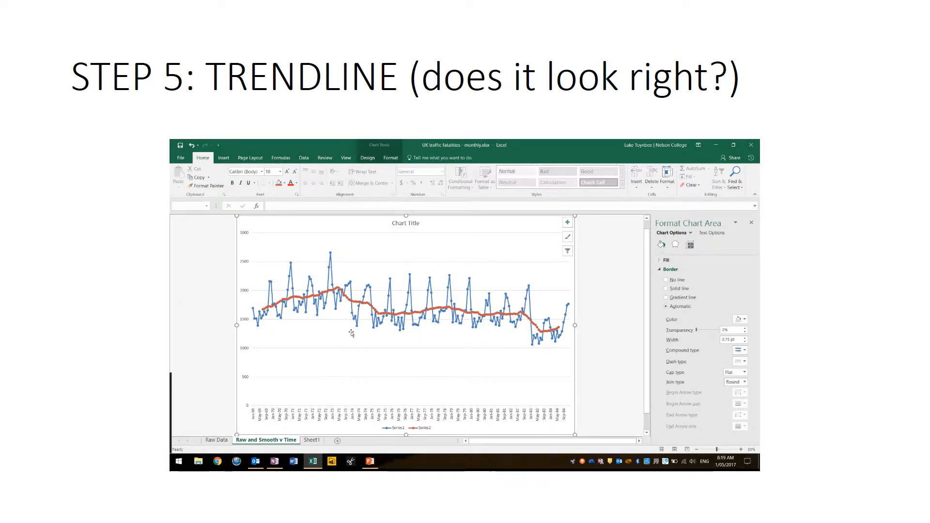
right_click(350, 302)
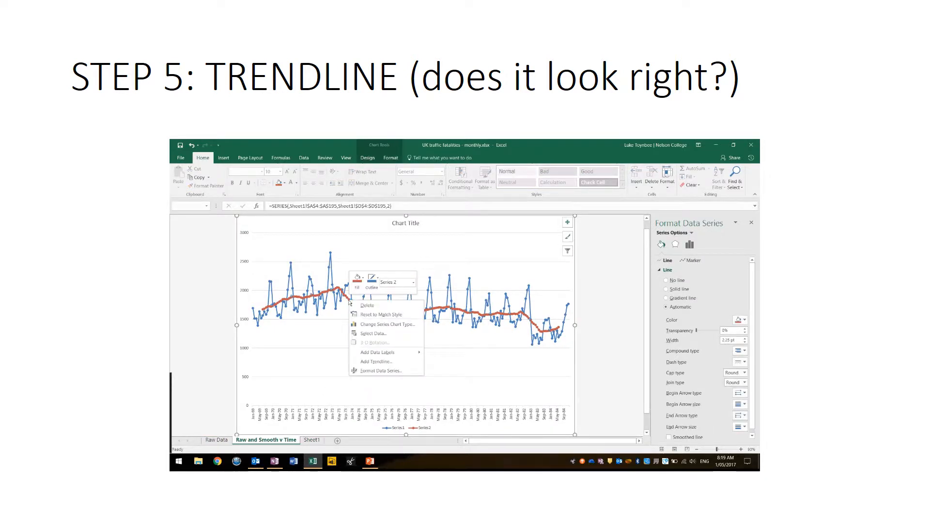
click(567, 222)
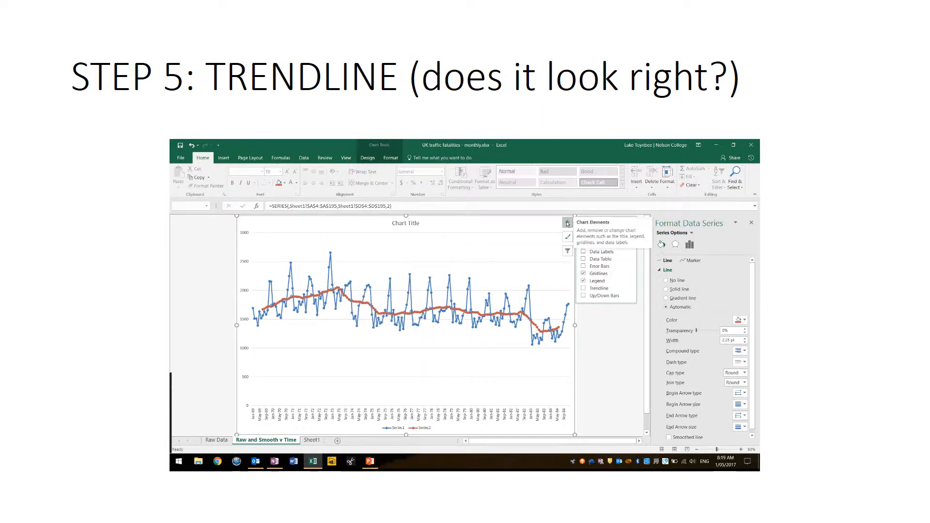
click(583, 288)
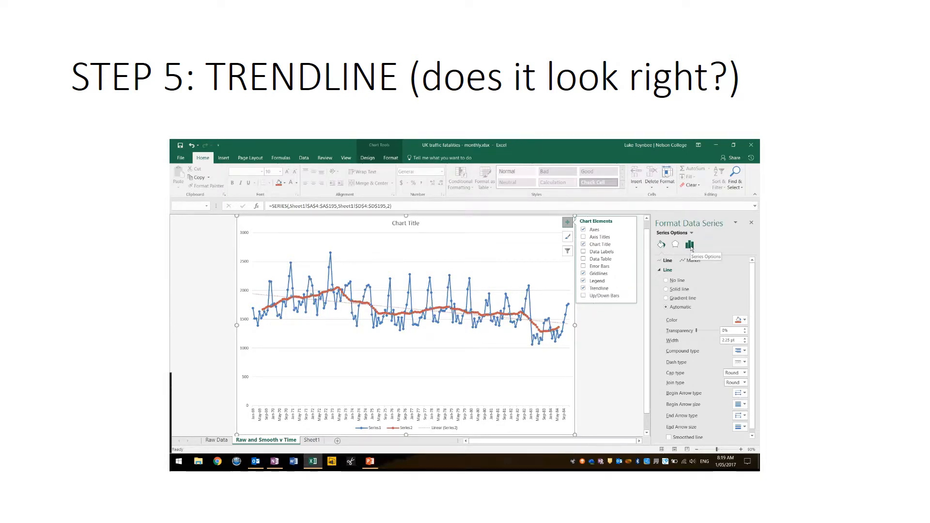
click(690, 246)
click(676, 245)
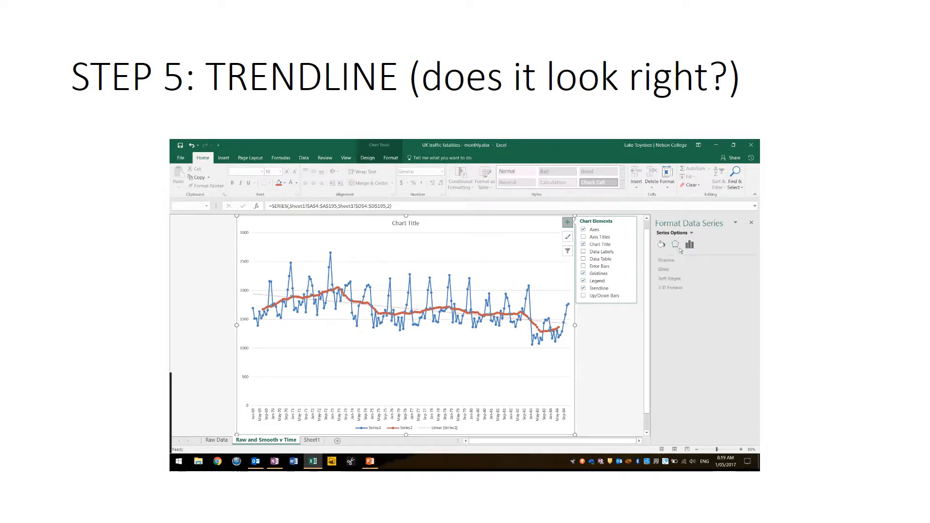